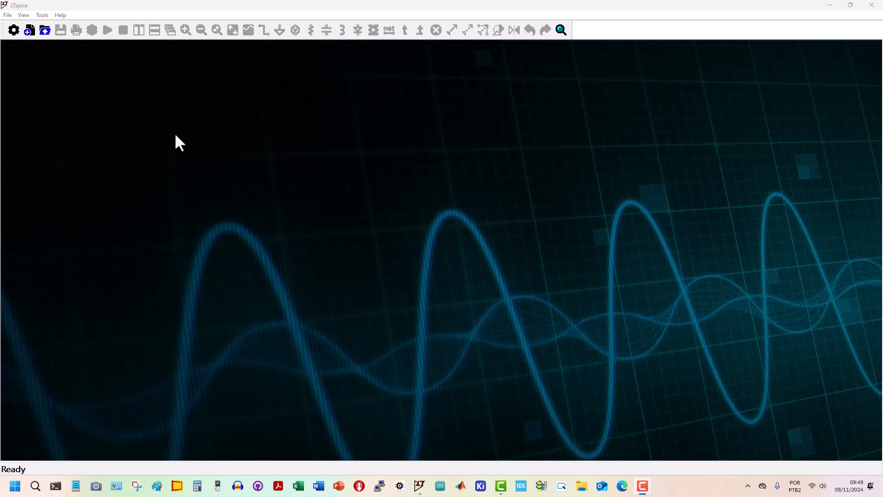
View the LTspice Help start page and close it again
click(63, 15)
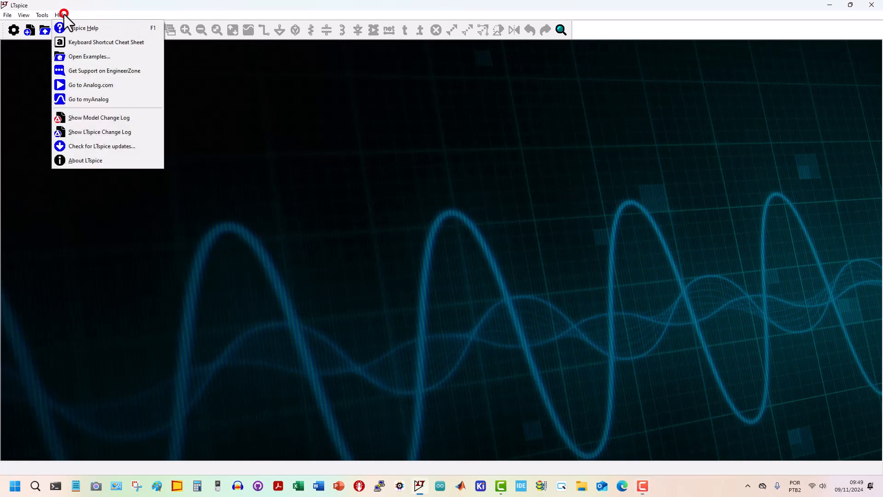
click(70, 25)
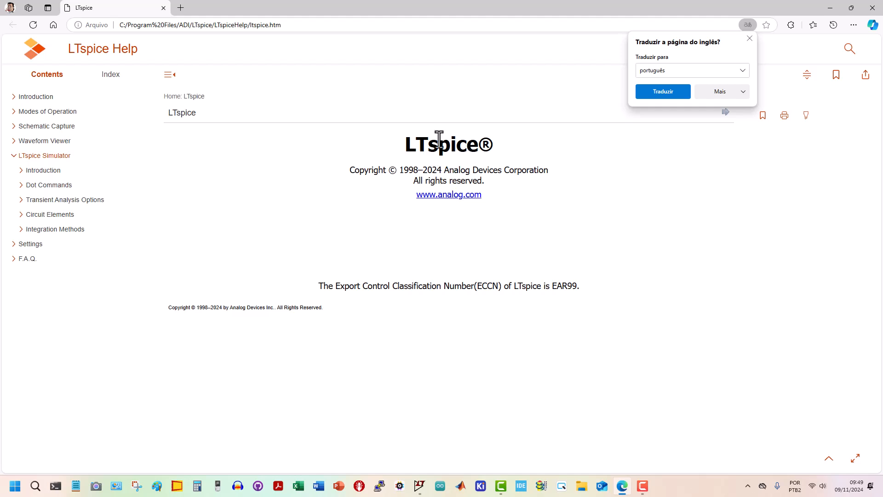
click(873, 7)
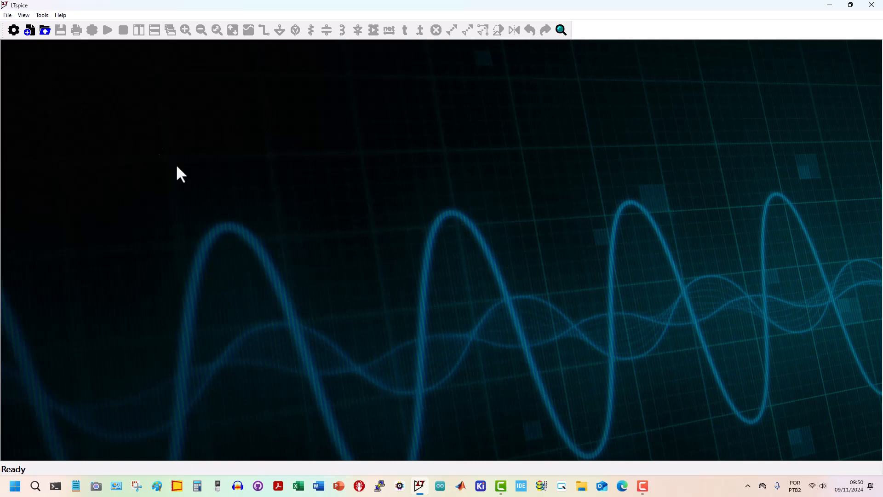
Create a new schematic and place two vertical resistors, R1 directly above R2
click(29, 30)
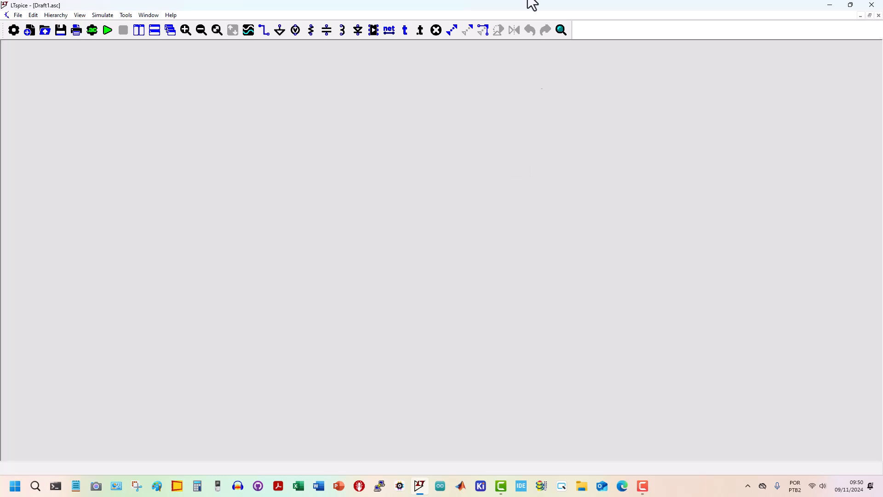
click(309, 33)
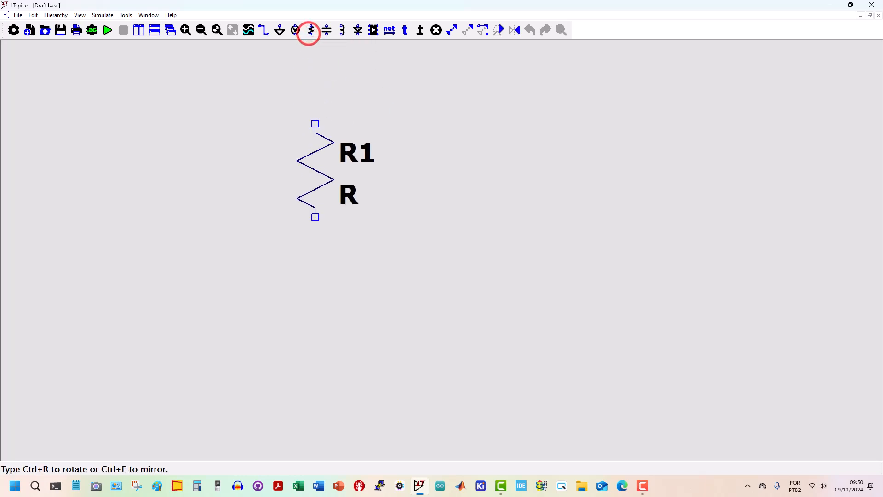
click(222, 132)
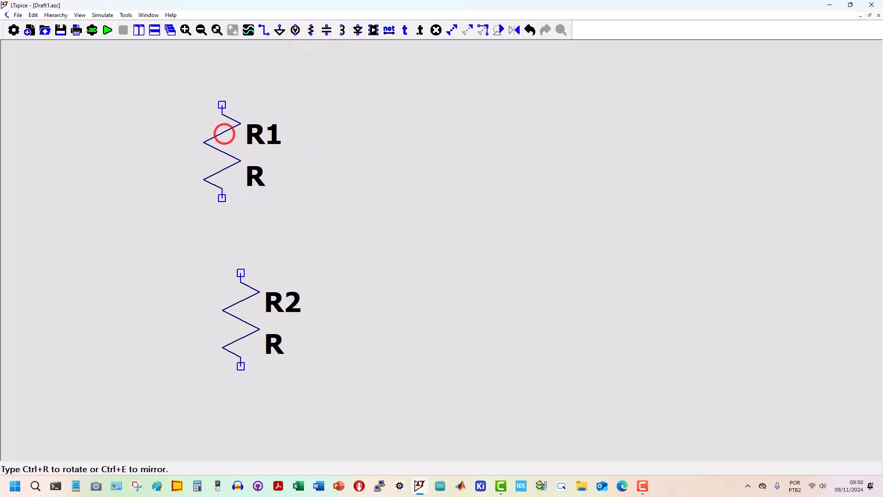
click(213, 341)
right_click(394, 201)
Wire R1 and R2 in series with one vertical wire extending above R1 and below R2
click(264, 30)
click(222, 68)
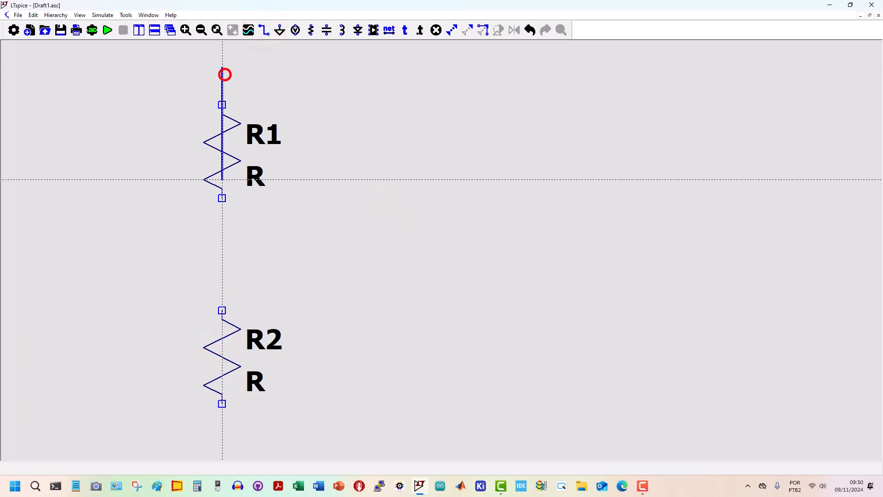
click(222, 441)
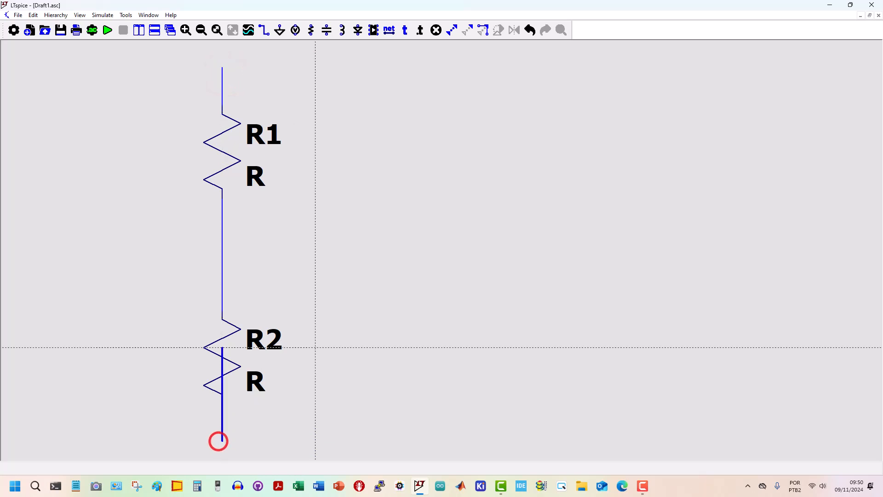
right_click(340, 332)
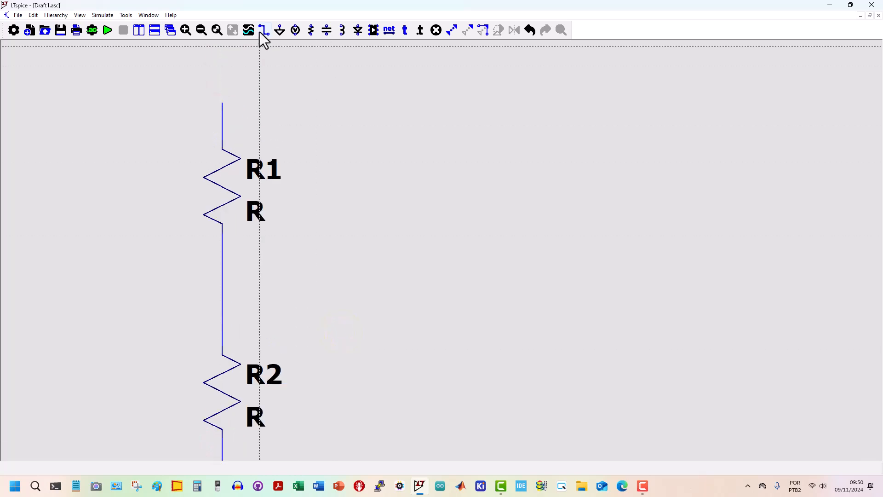
Add a short horizontal wire leading left from the node between R1 and R2, and fit the schematic in view
click(223, 324)
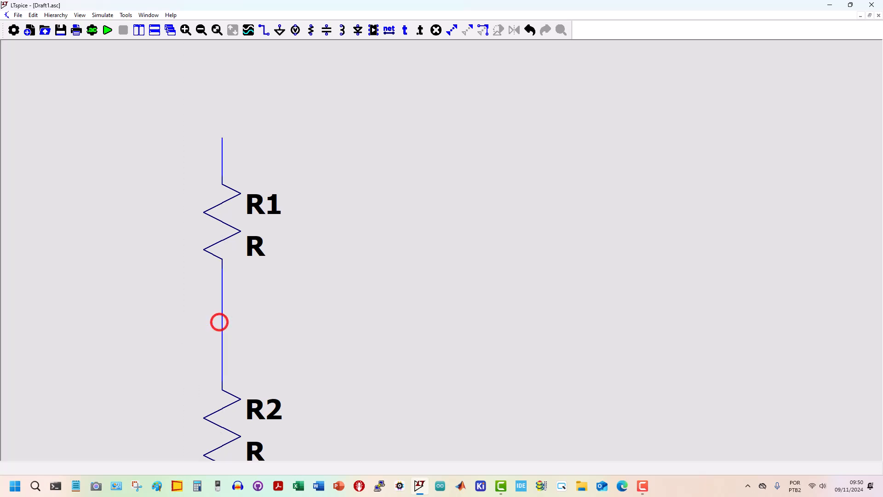
click(147, 324)
right_click(348, 305)
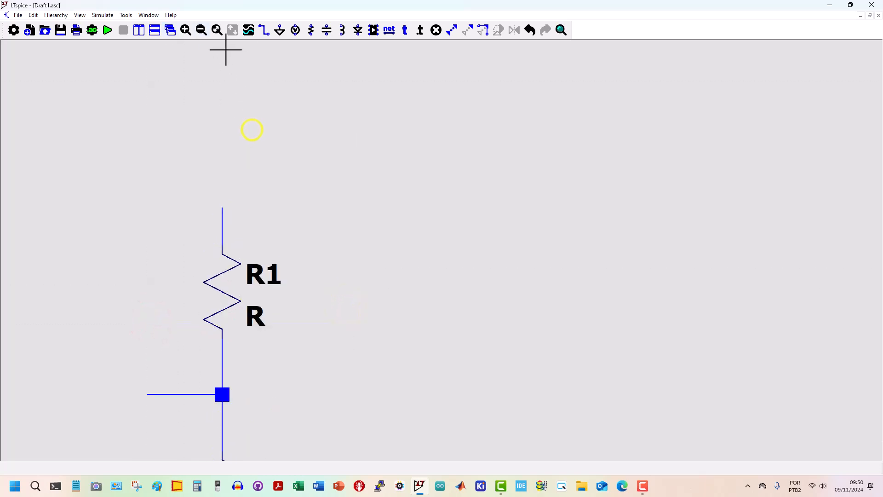
click(217, 30)
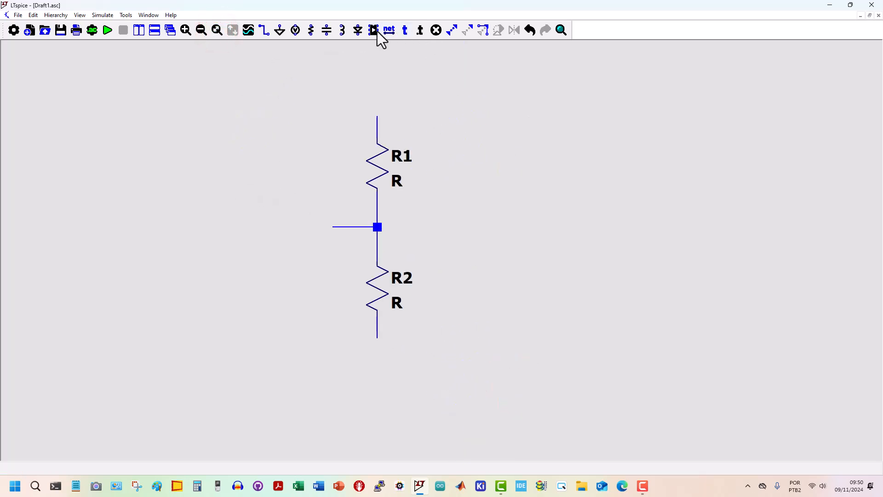
Create an input port net label named 1 and place it, rotated, on the wire end above R1
click(391, 30)
click(442, 242)
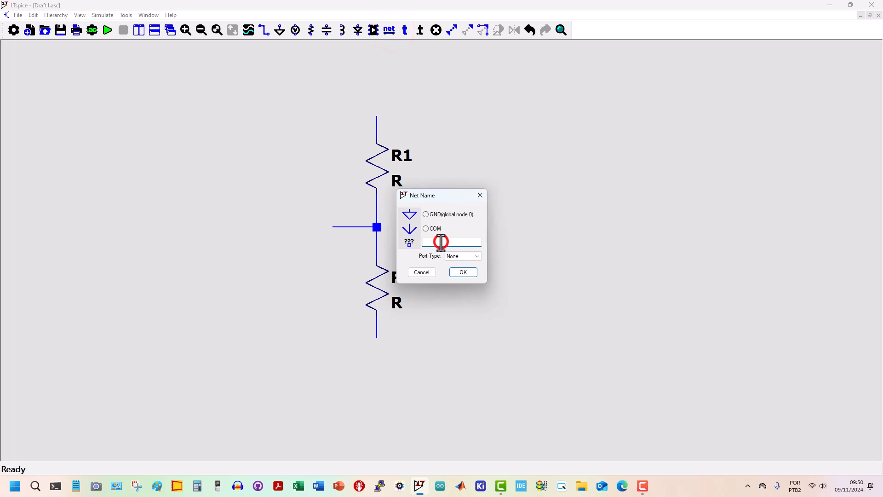
text(1)
click(452, 257)
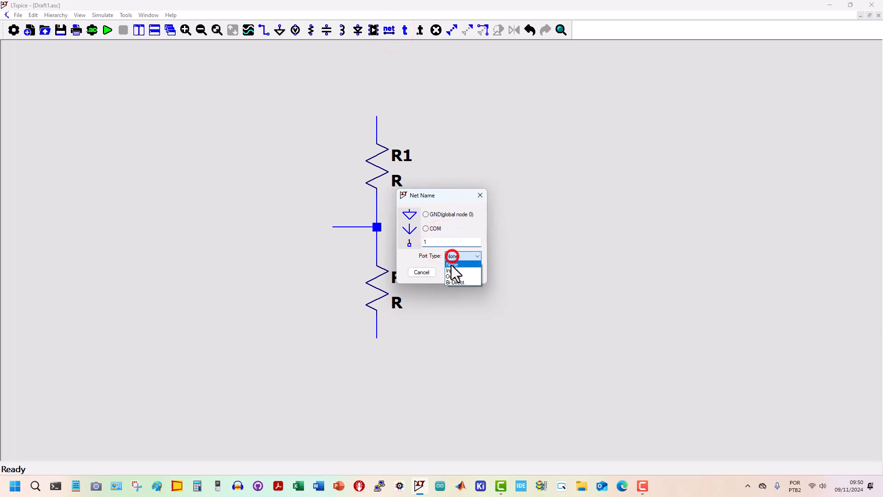
click(453, 264)
click(460, 257)
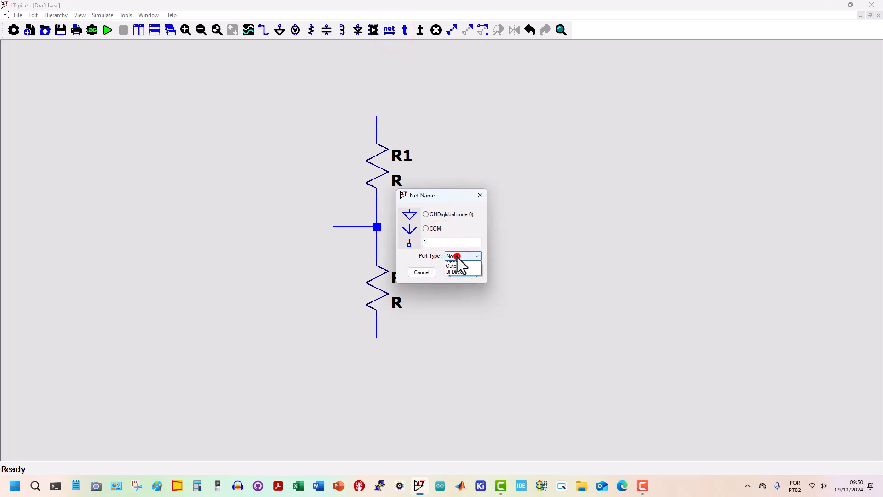
click(457, 272)
click(462, 271)
key(ctrl+r)
click(378, 115)
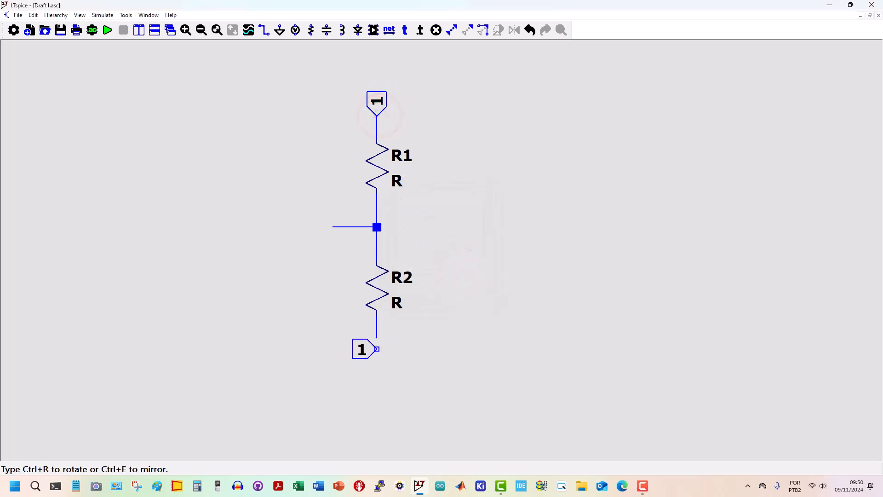
Place copies of port label 1 on the middle tap wire and, rotated, on the wire end below R2
click(336, 229)
key(ctrl+r)
click(374, 339)
right_click(446, 350)
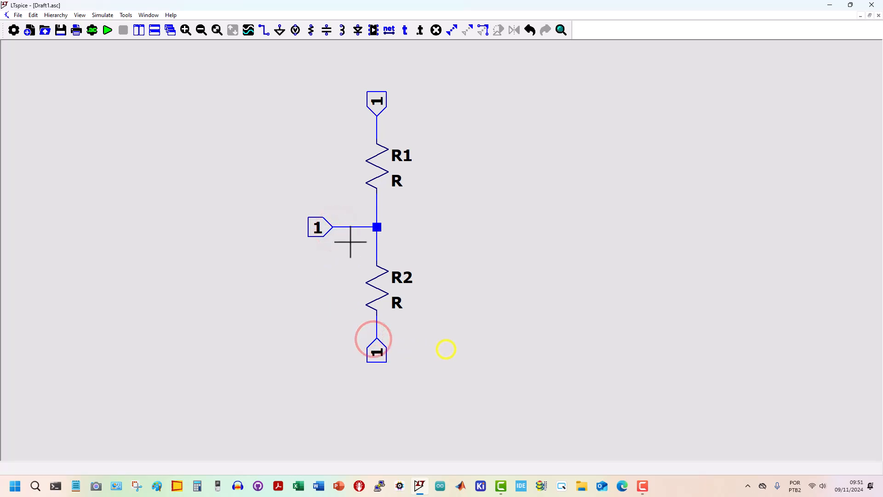
Rename the middle tap's port label to 2 and the port label below R2 to 3
right_click(316, 230)
text(2)
key(Return)
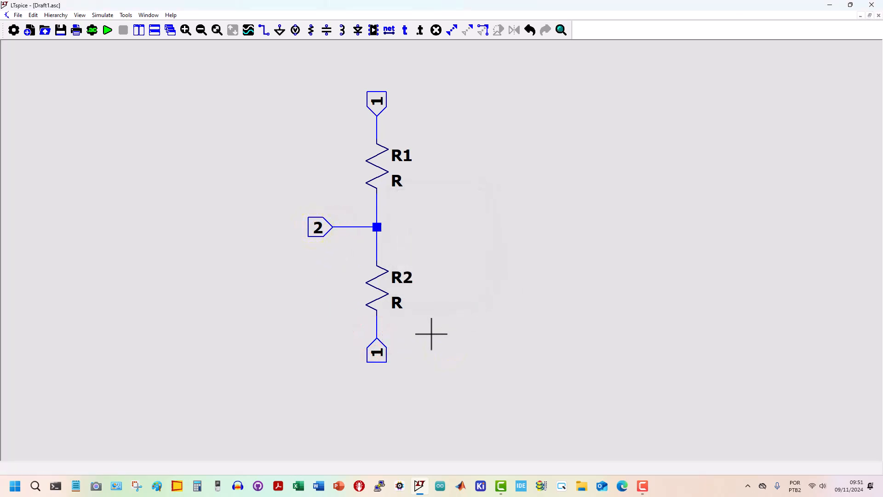
right_click(377, 352)
text(3)
key(Return)
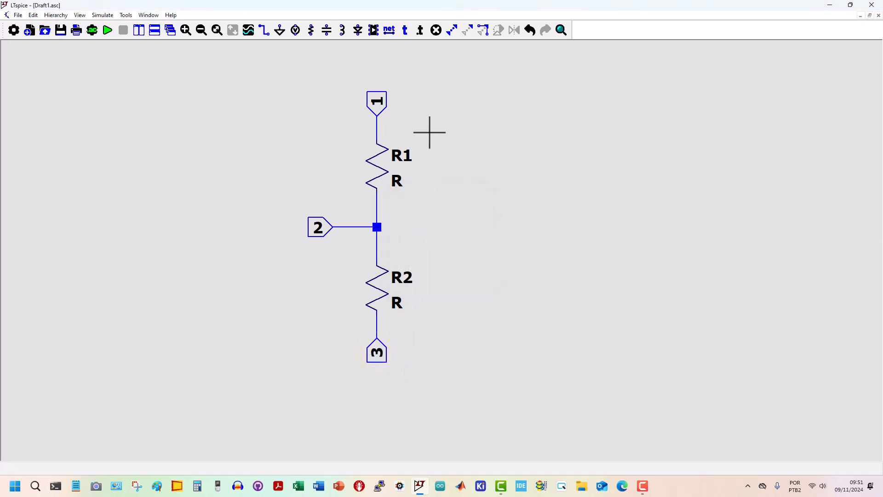
Set R1's value to {Rx} and R2's value to {Ry}
right_click(396, 182)
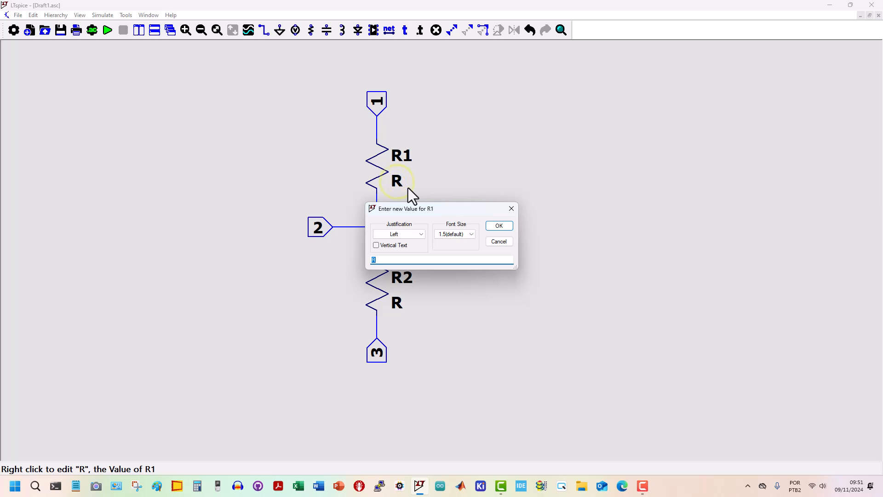
key(Home)
click(492, 227)
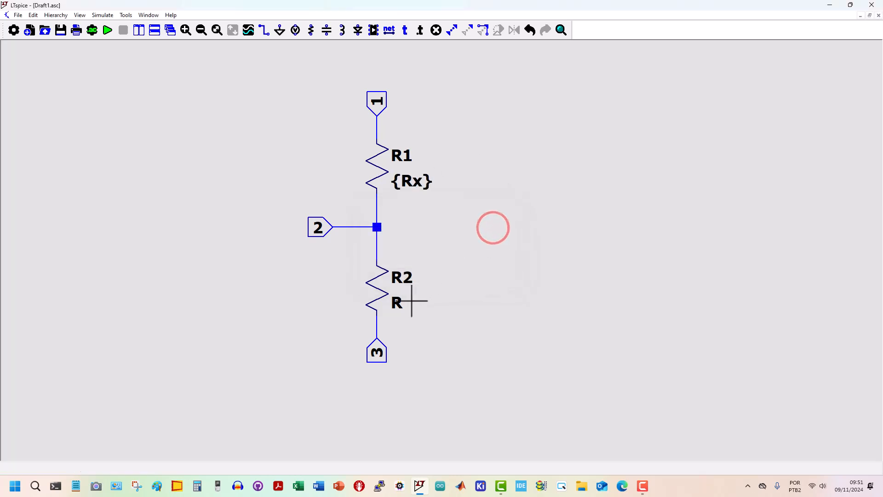
right_click(397, 303)
key(Home)
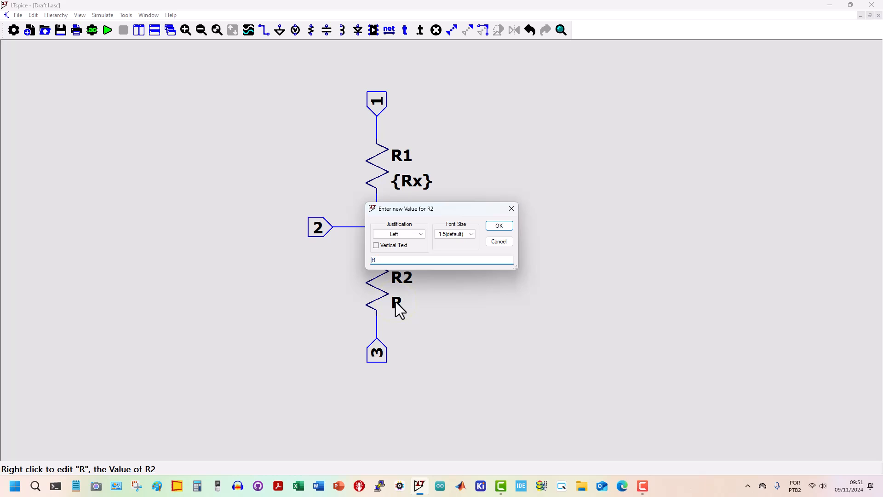
text({Ry)
click(499, 225)
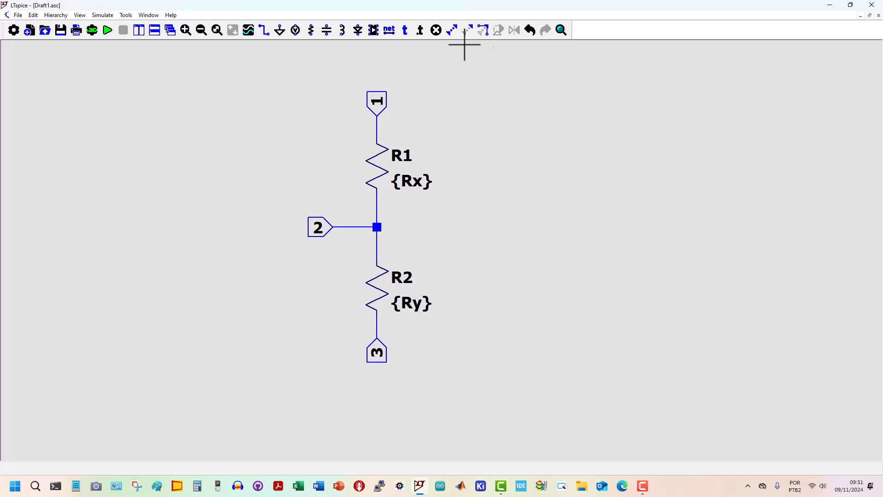
Add the SPICE directive ".param vRes=10k vPerc=50" to the right of the resistors
click(420, 31)
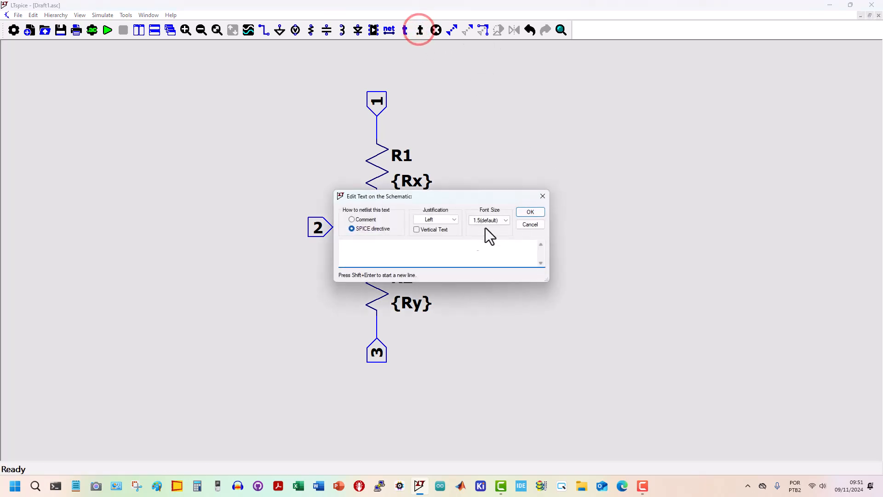
text(.param)
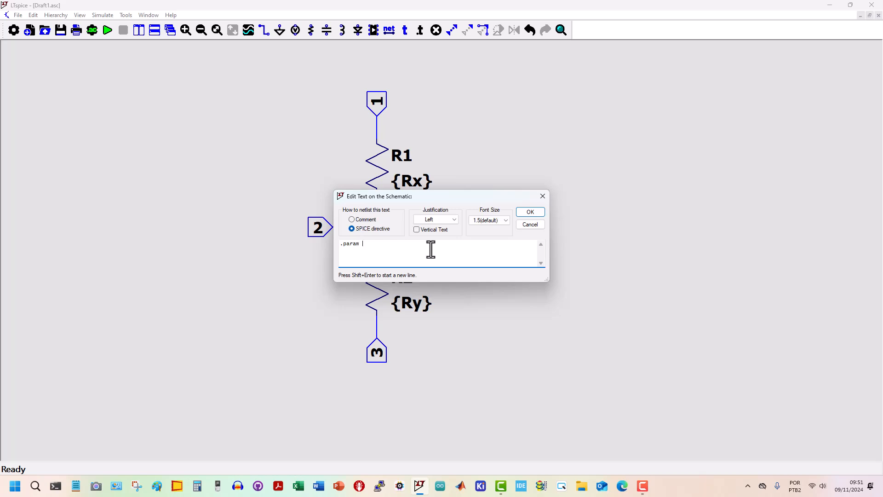
text(vRes=10)
text(k vPerc=50)
click(526, 211)
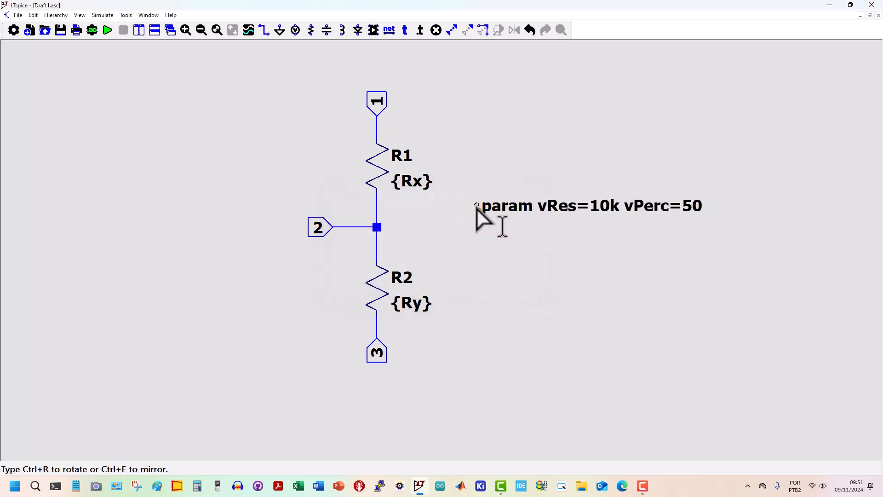
click(475, 203)
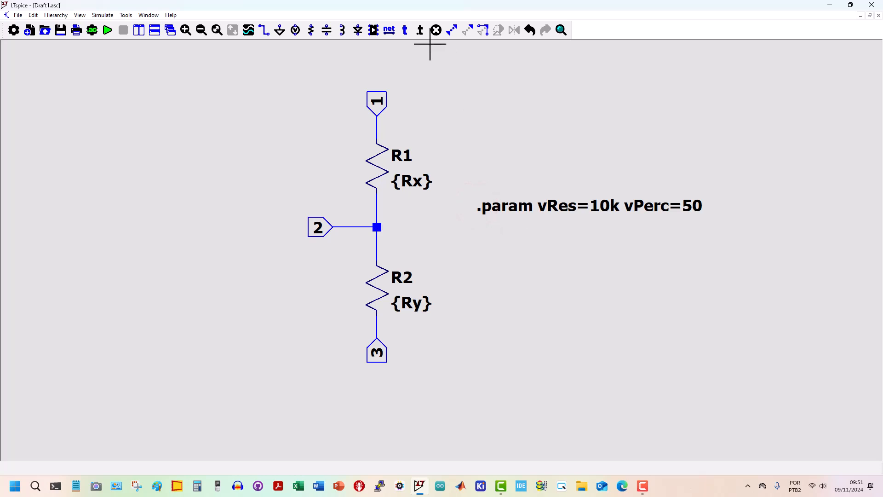
Add the SPICE directive ".param Rx=(vRes*vPerc/100) Ry=(vRes-Rx)" directly below the first directive
click(419, 30)
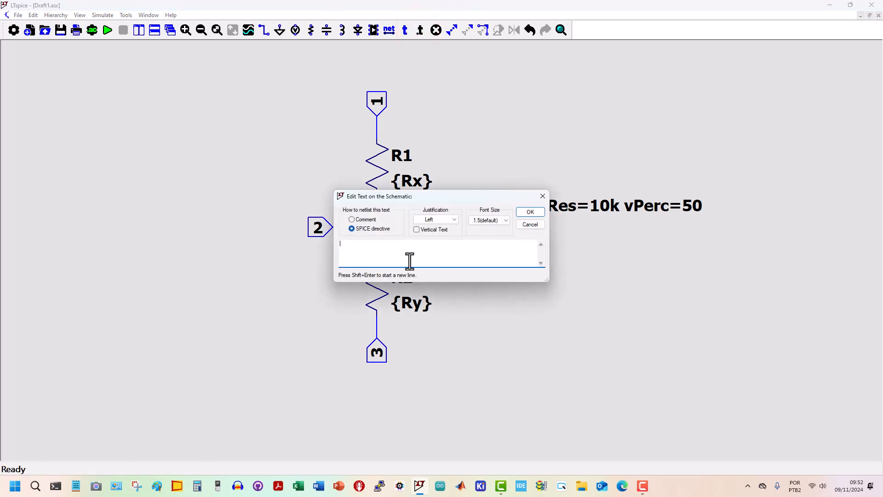
text(.param Rx=(vRes*vPerc/100) Ry=(vRes-Rx))
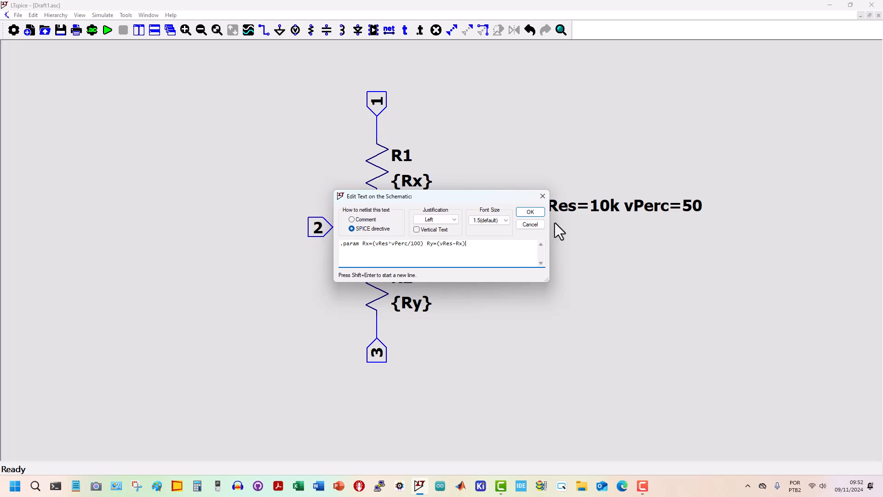
click(530, 211)
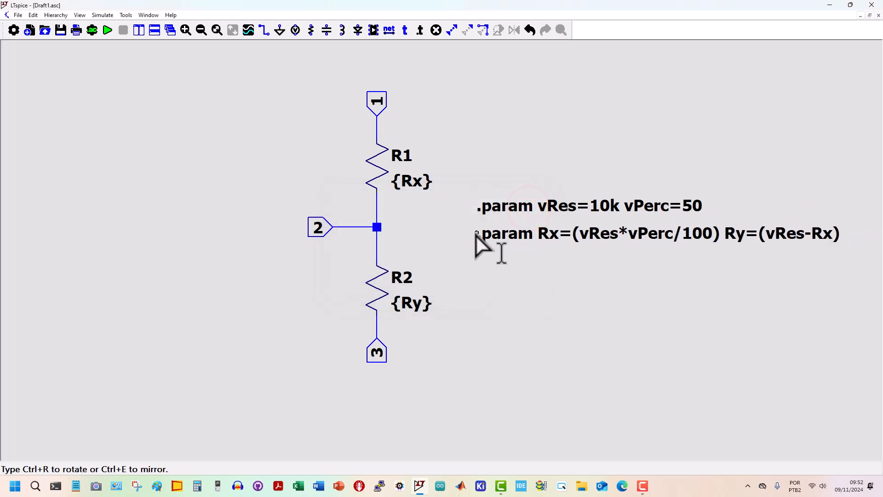
click(476, 233)
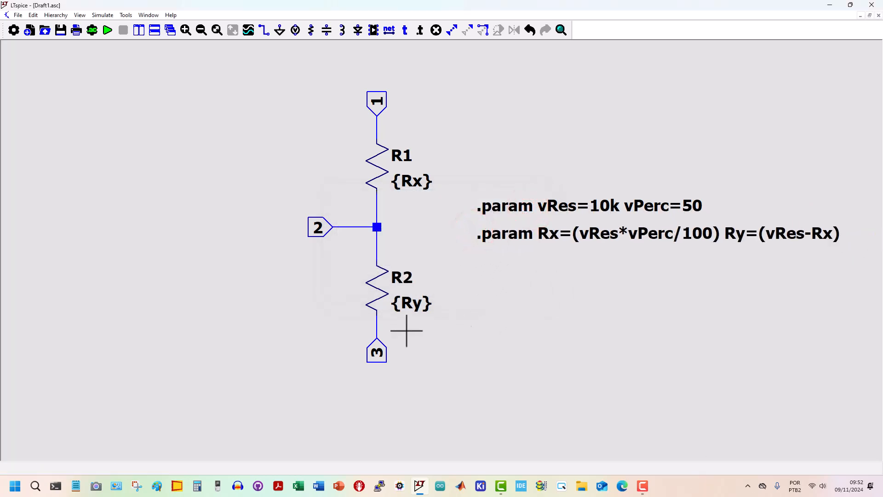
right_click(115, 116)
click(184, 90)
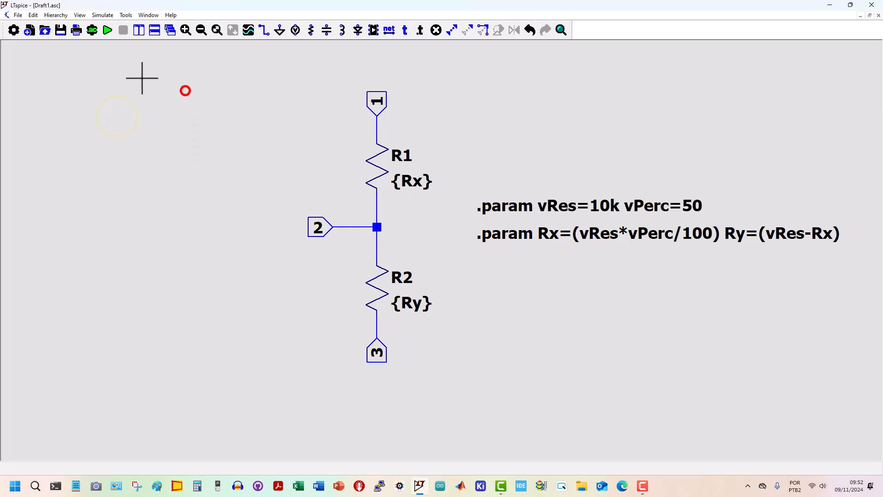
Place a voltage source in the empty area to the left of the resistor divider
click(295, 30)
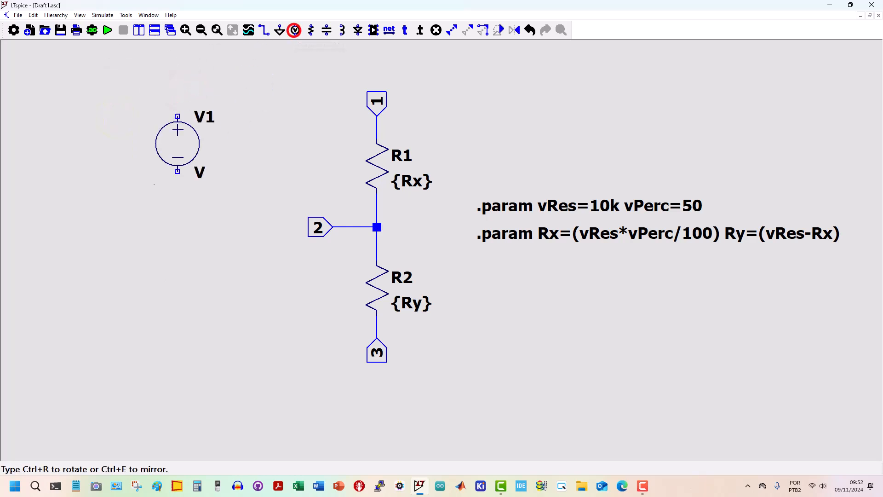
click(111, 175)
right_click(208, 174)
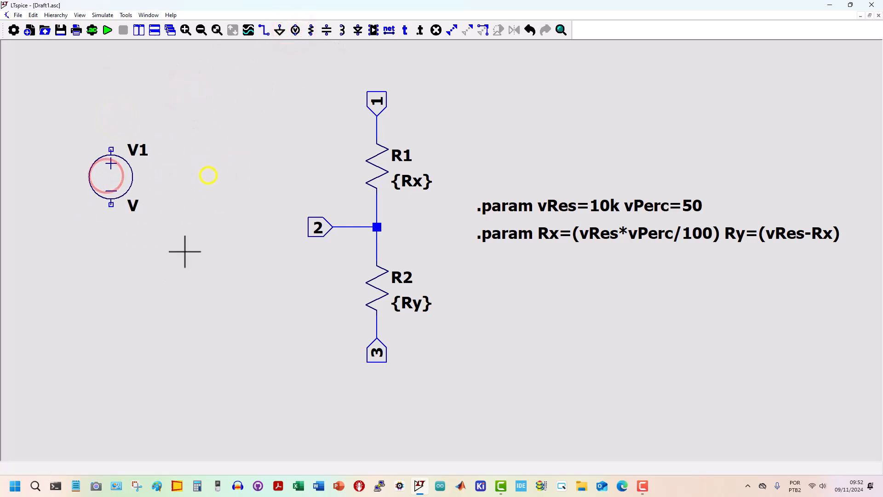
Place a ground symbol on V1's negative terminal and stretch it downward so a wire connects it to the source
click(279, 30)
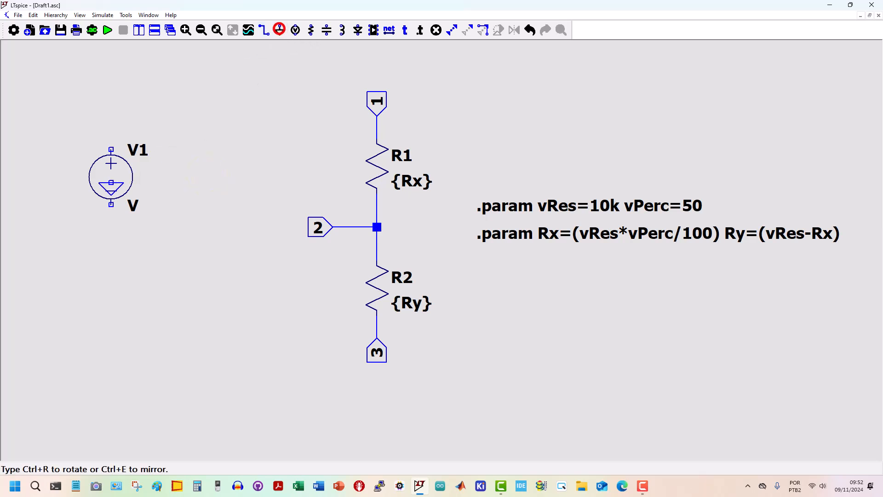
click(112, 203)
right_click(305, 147)
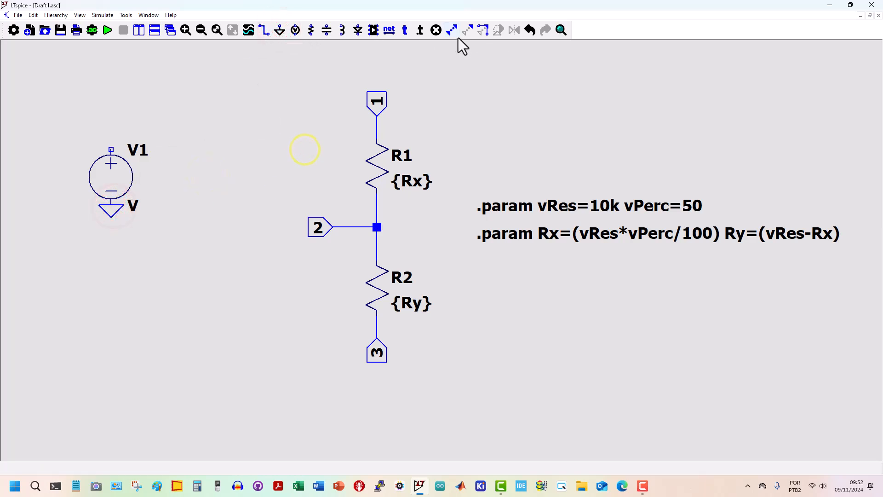
click(482, 30)
click(106, 213)
click(109, 262)
right_click(164, 257)
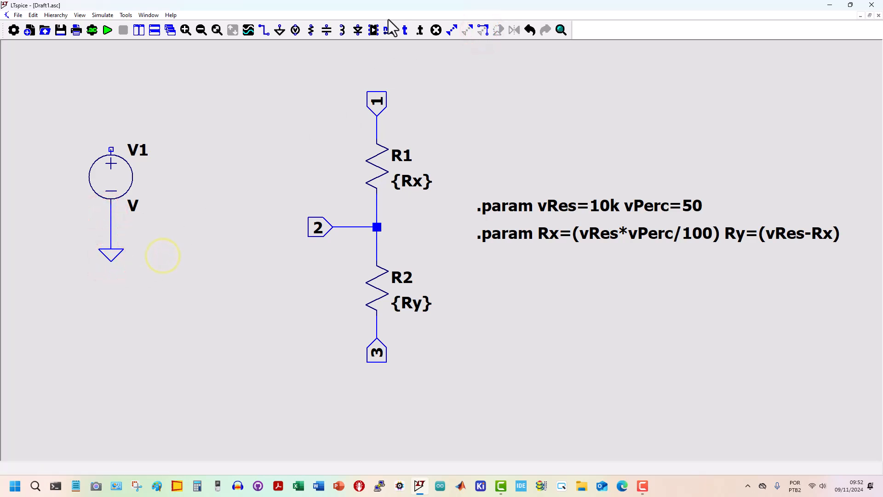
Copy net label 1 onto V1's positive terminal and place a copy of net label 3 beside the ground symbol
click(452, 31)
click(375, 101)
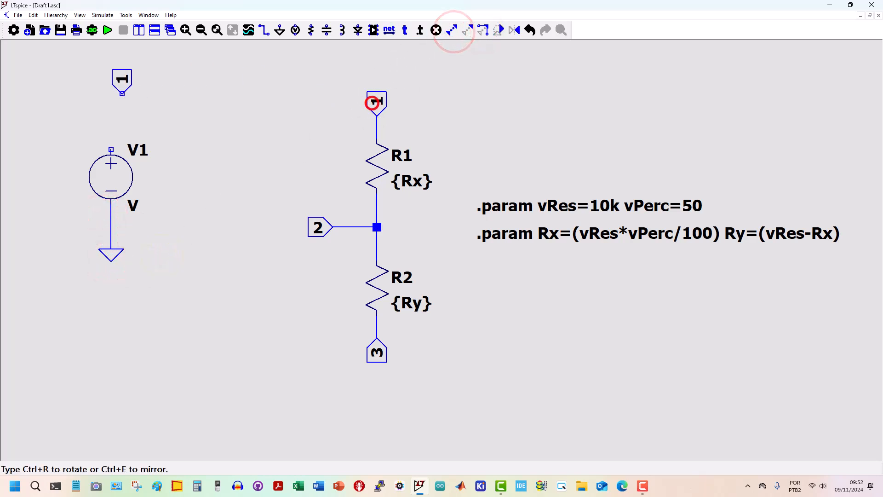
click(111, 134)
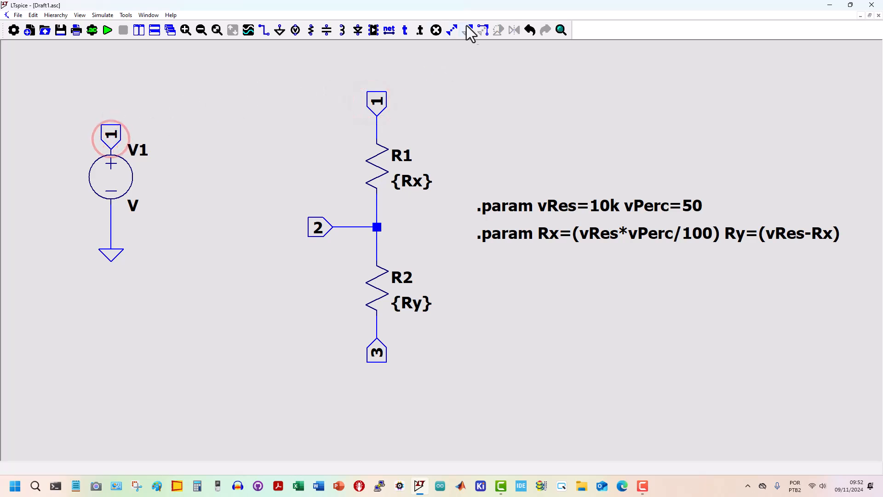
click(377, 354)
key(ctrl+r)
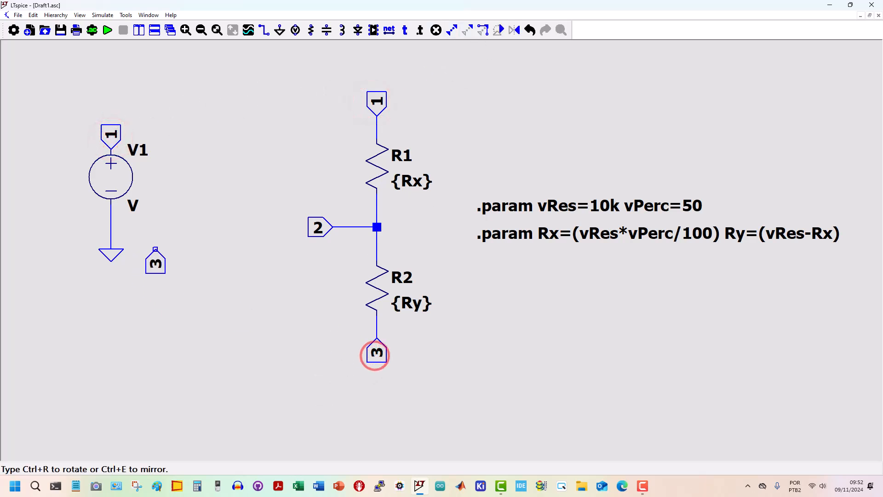
click(154, 267)
Wire the copied net label 3 to the ground wire below V1 and set V1's value to 10
click(265, 30)
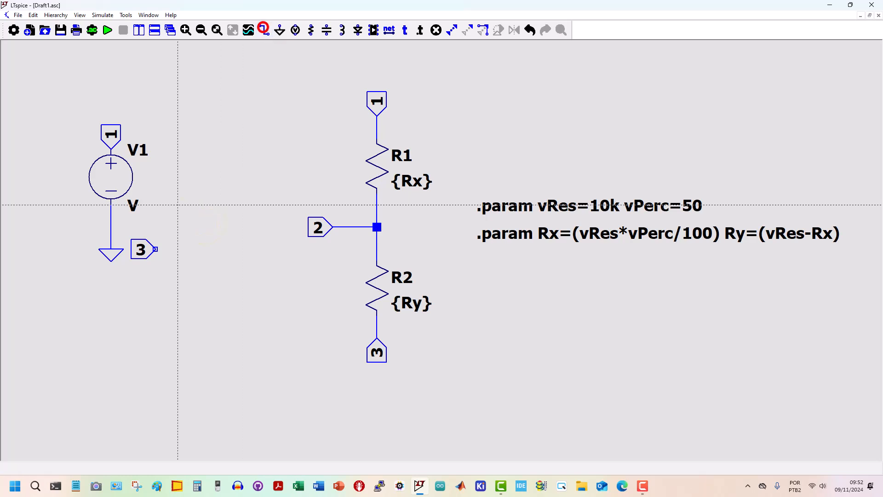
click(156, 249)
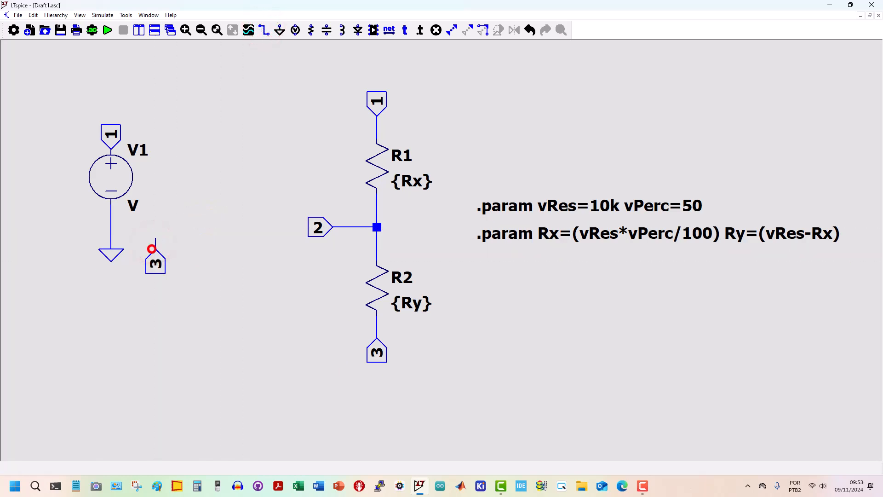
click(111, 237)
right_click(183, 223)
right_click(132, 205)
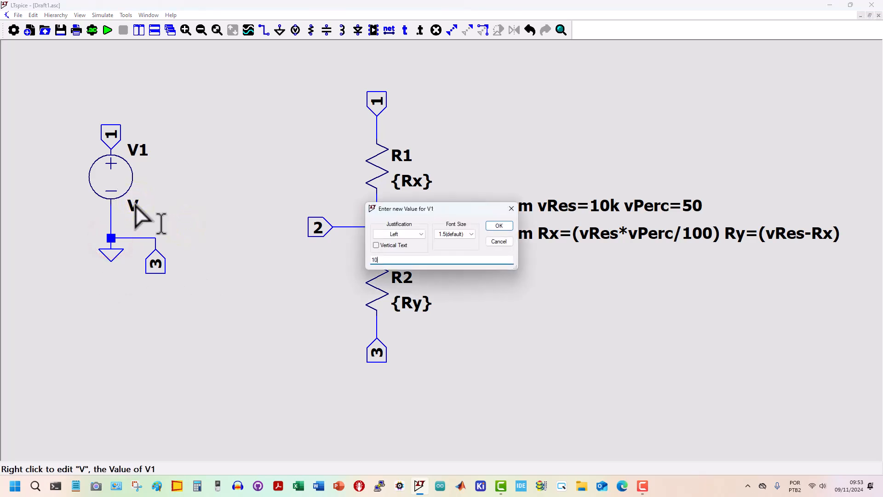
key(Return)
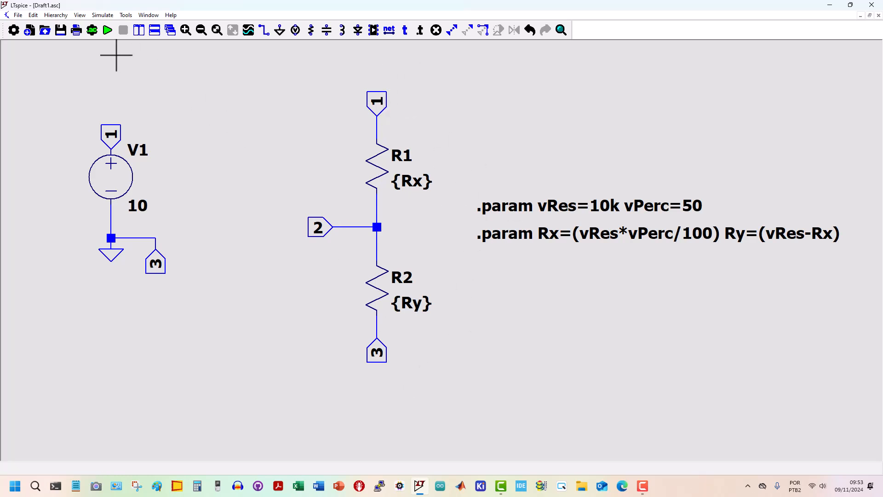
Configure a DC operating point analysis and place its .op directive directly below the two .param directives
click(92, 29)
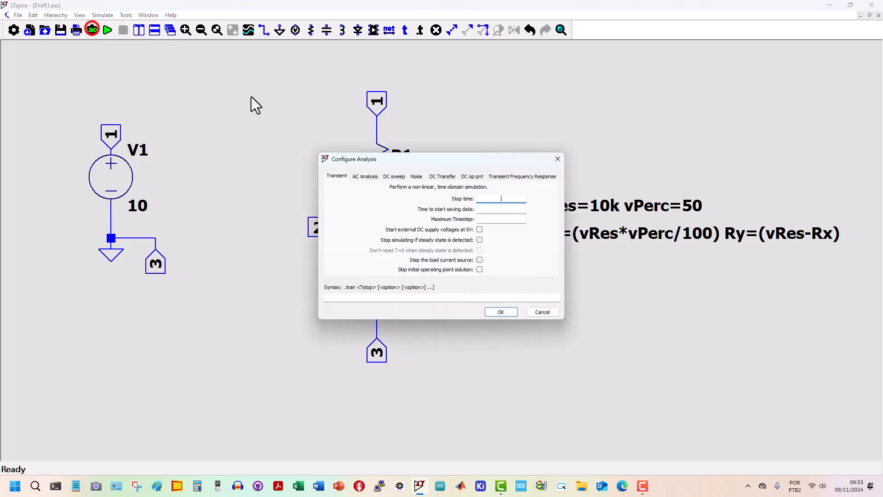
click(471, 176)
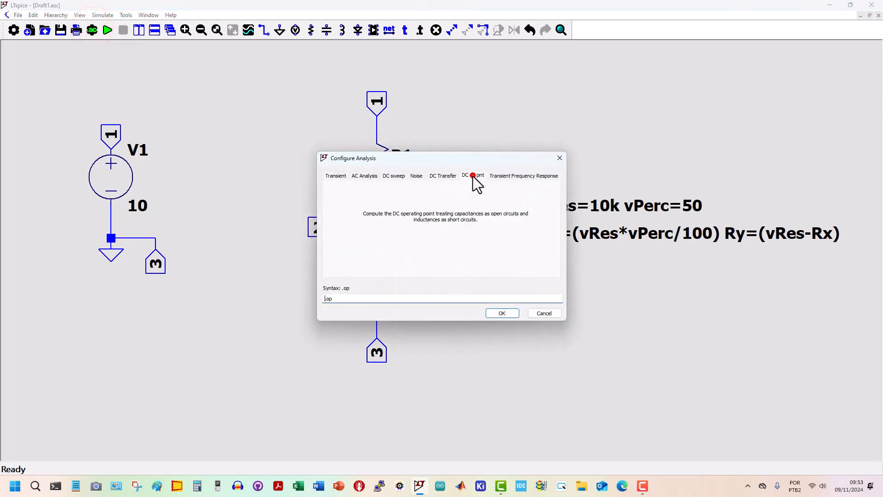
click(501, 314)
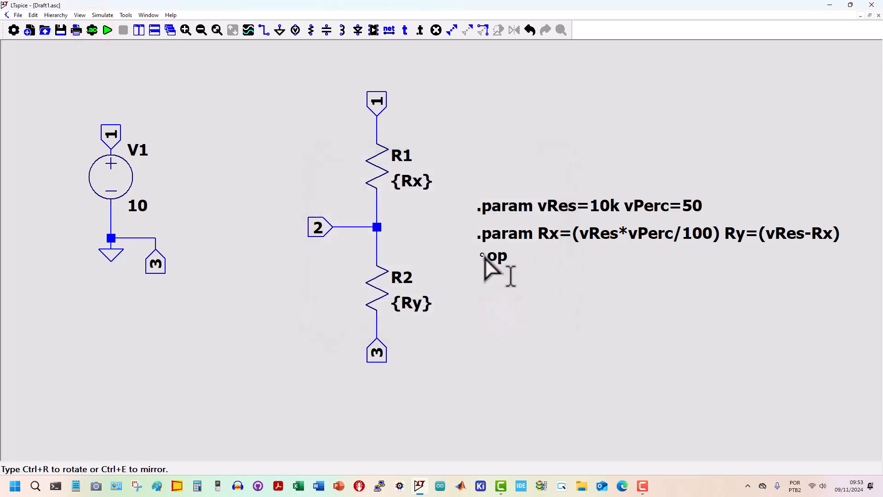
click(481, 256)
right_click(534, 322)
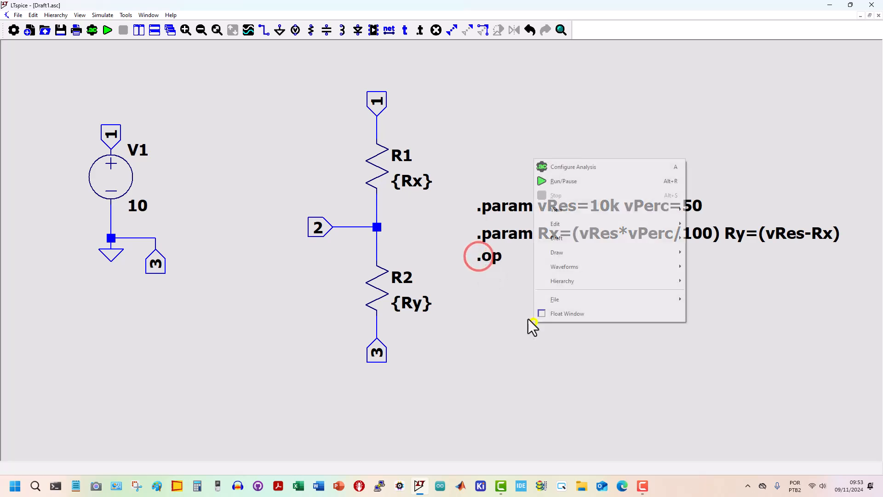
Run the simulation, examine the operating point voltages and currents beside the schematic, and close the results
click(108, 30)
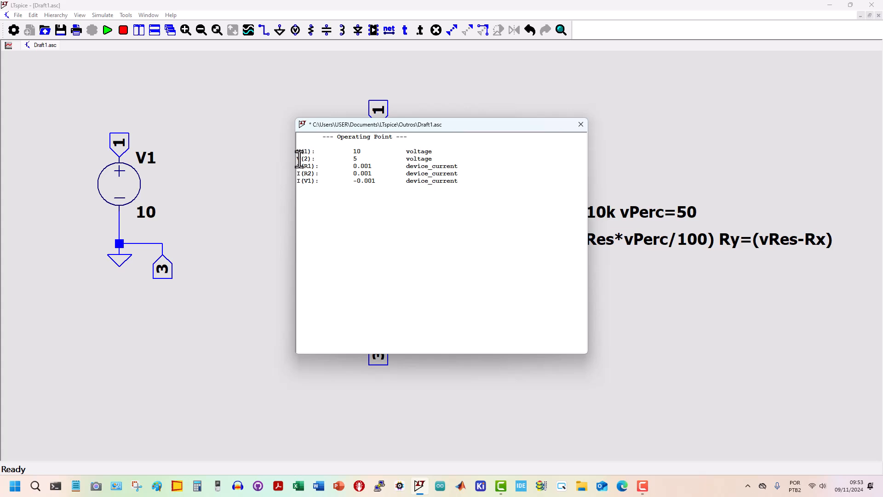
drag(423, 127, 591, 136)
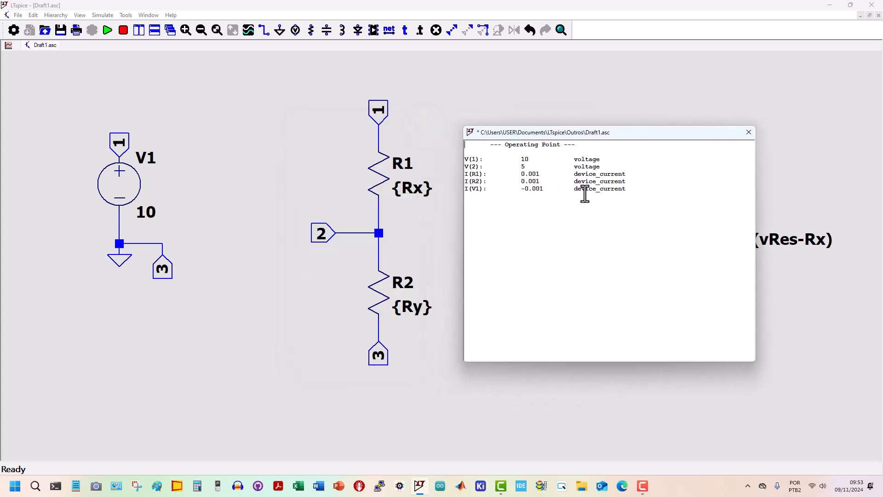
click(748, 132)
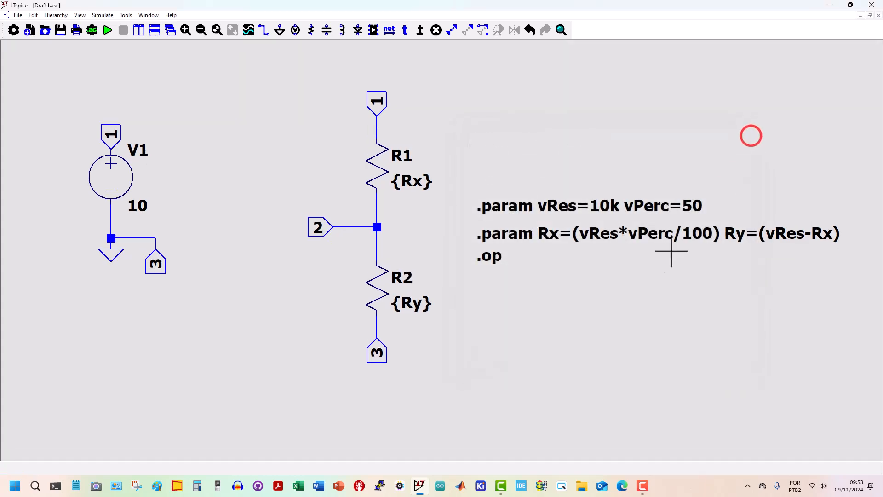
Set vPerc to 70 in the first .param directive
right_click(601, 213)
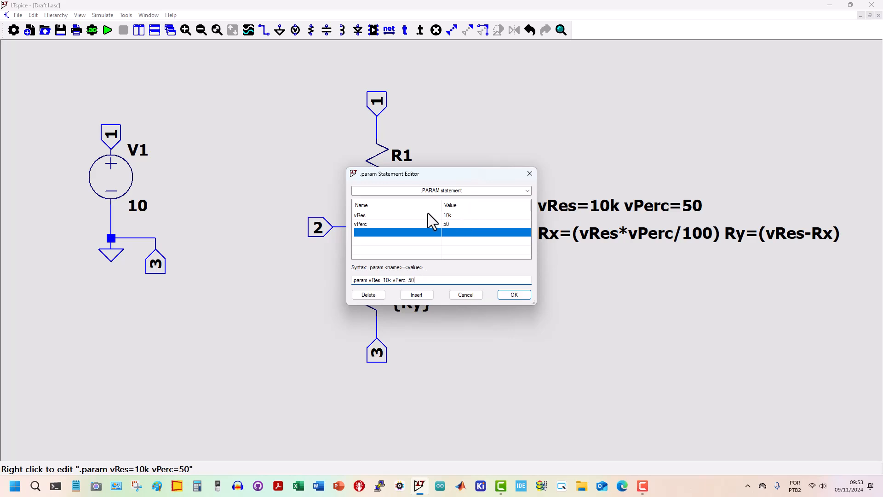
click(447, 216)
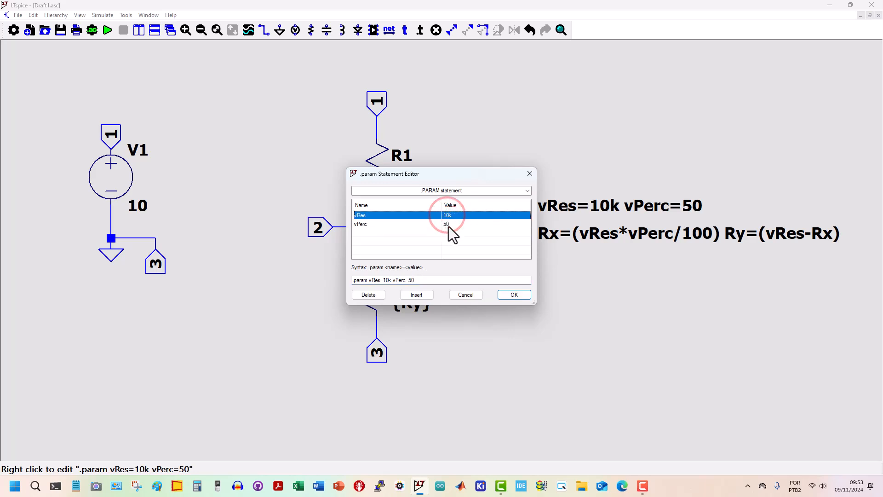
click(449, 223)
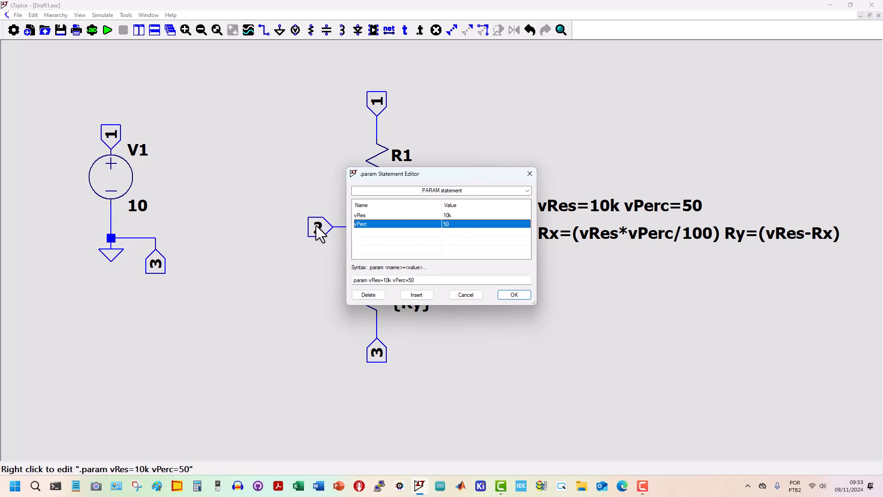
click(449, 224)
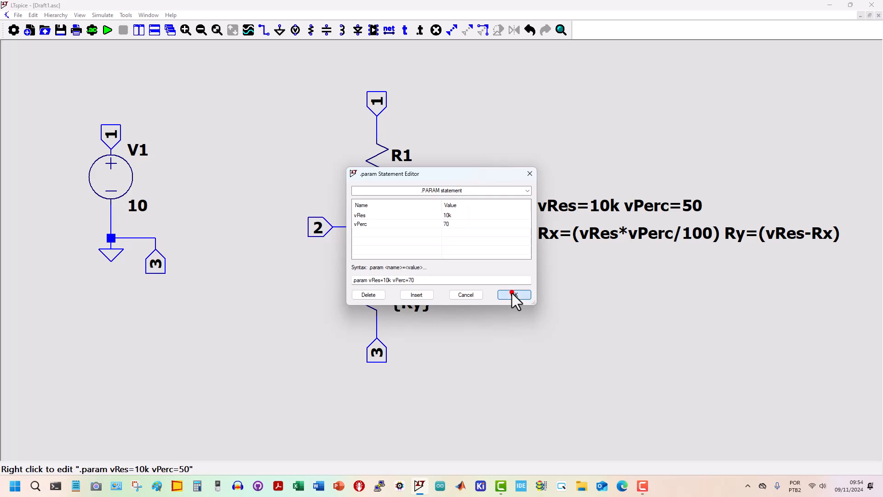
click(513, 295)
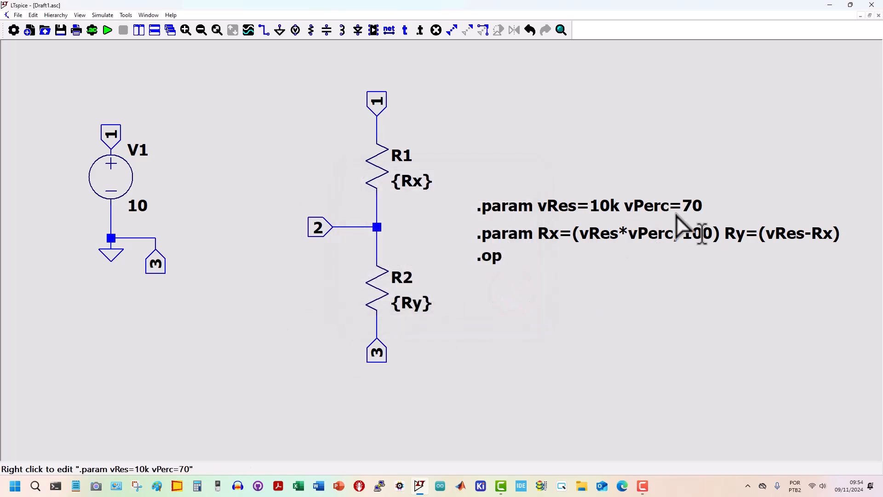
Rerun the operating point simulation, check the voltage at node 2, and close the results
click(107, 30)
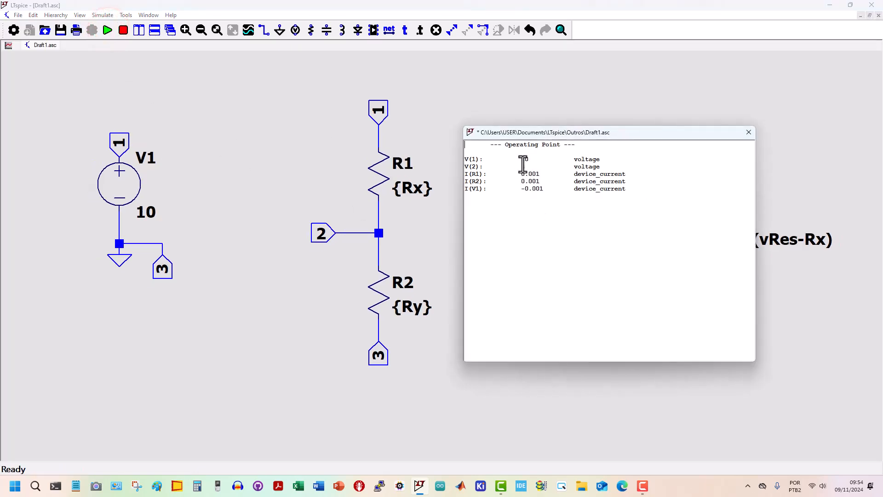
click(749, 132)
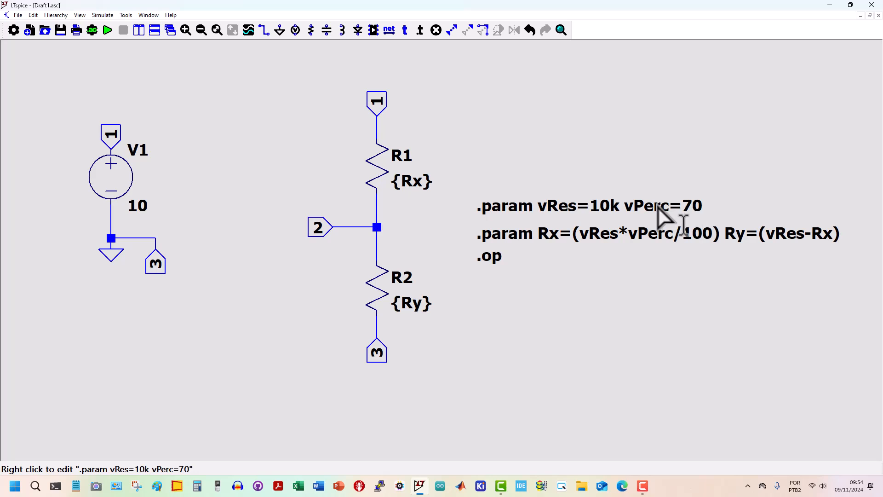
mouse_move(353, 229)
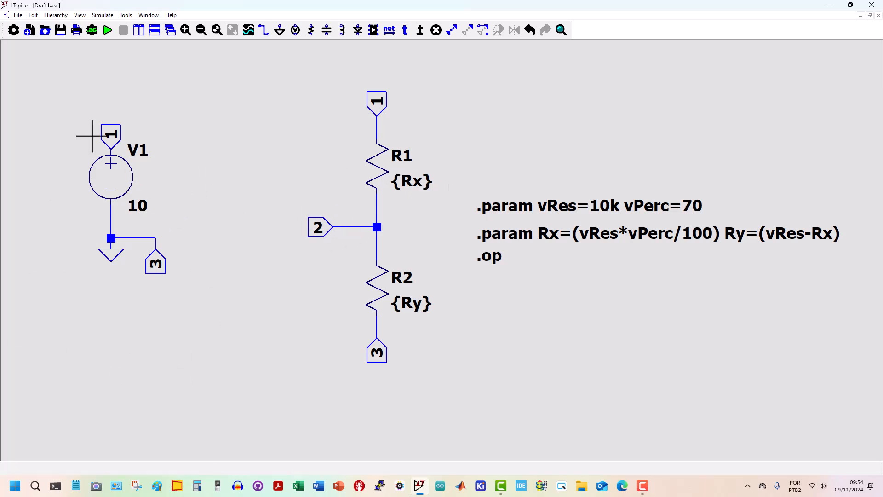
Copy the full text of the circuit's SPICE netlist and paste it into a blank Notepad document
click(81, 15)
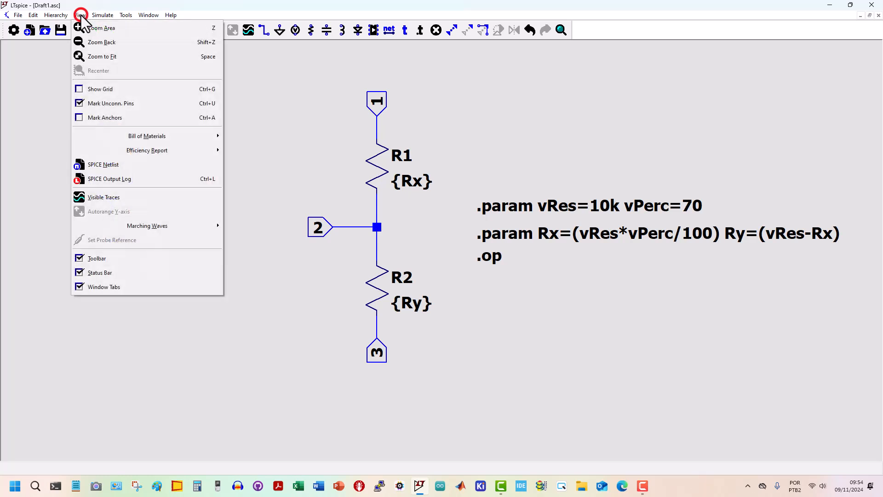
click(98, 163)
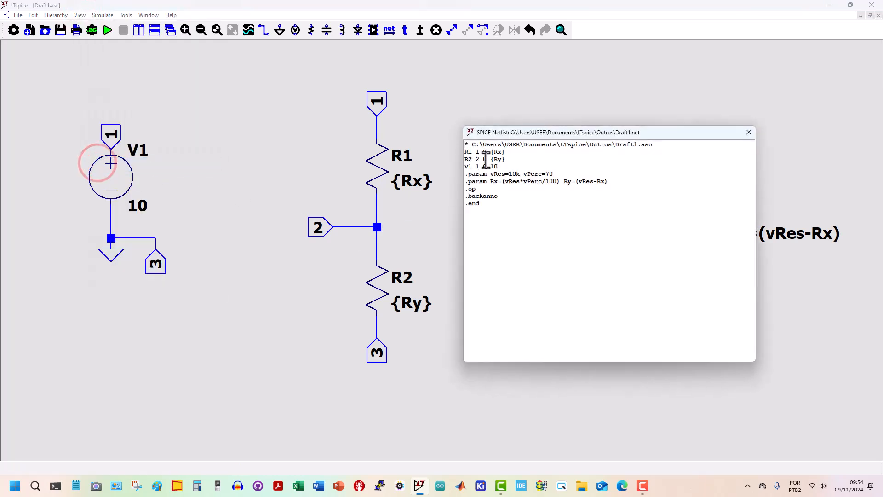
click(487, 207)
drag(487, 206, 462, 147)
key(ctrl+c)
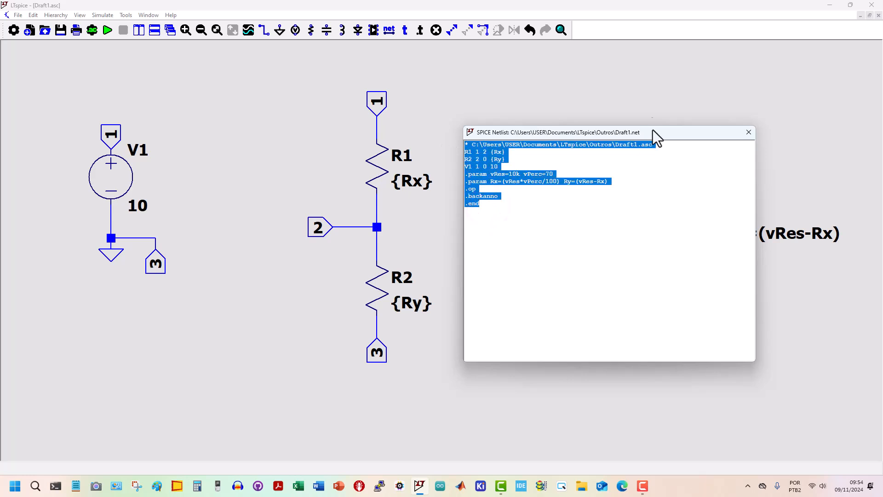
click(748, 132)
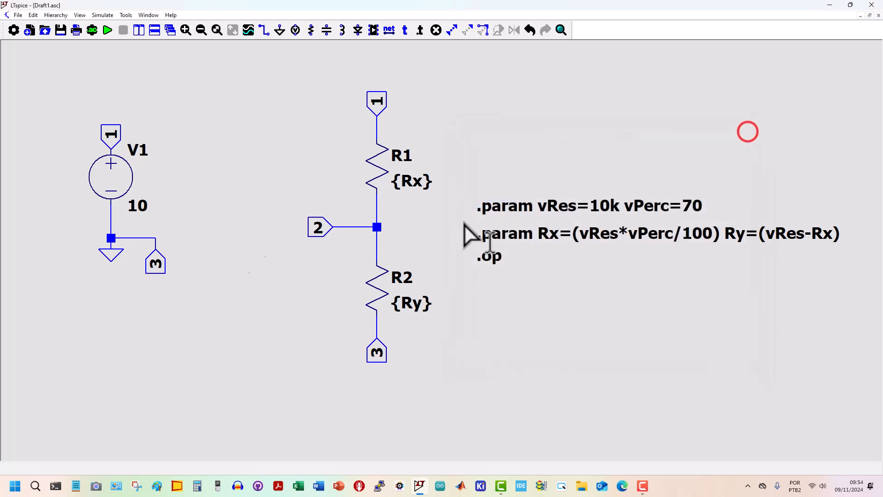
click(76, 488)
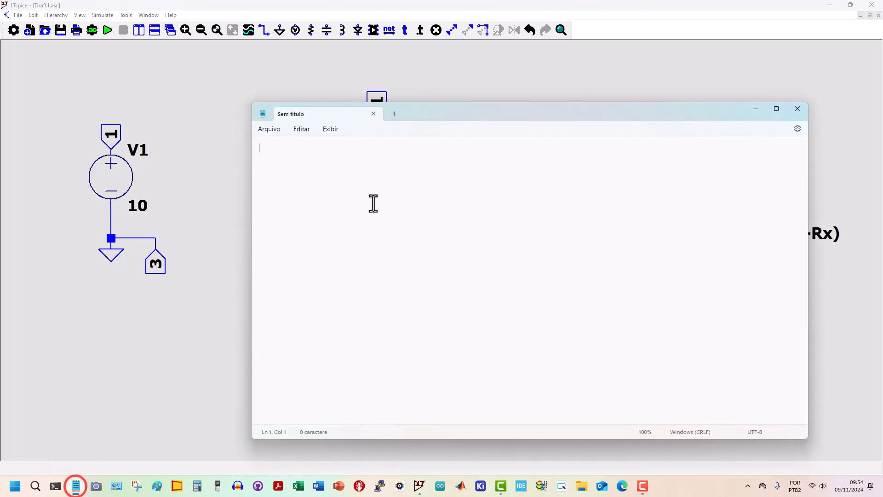
key(ctrl+v)
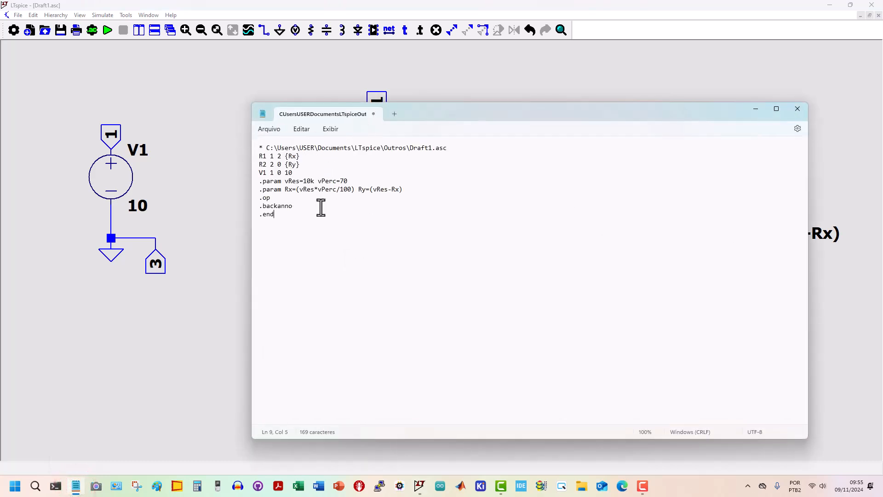
Replace the netlist's first comment line with ".subckt pot 1 2 3"
click(454, 149)
key(shift+Home)
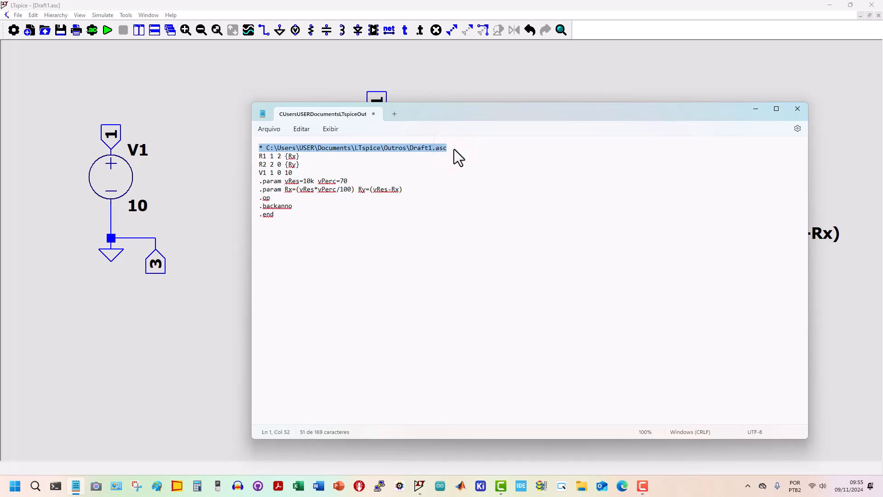
text(.)
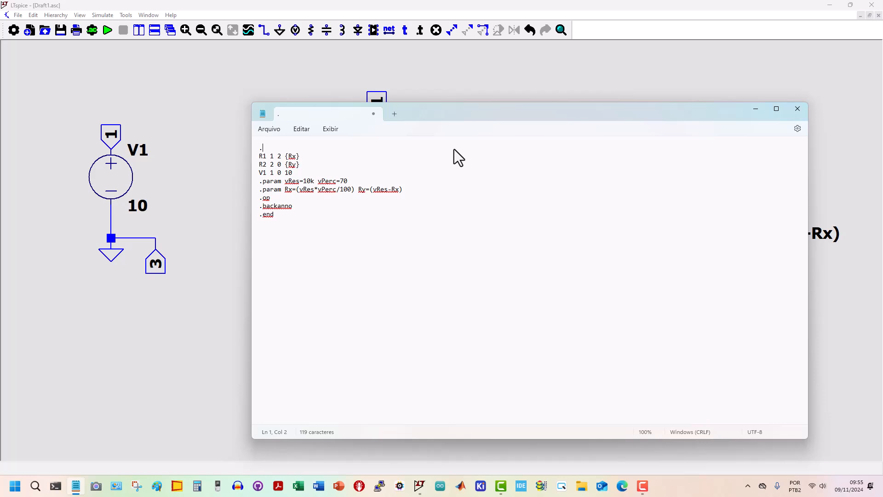
text(subckt pot)
text(1 2 3)
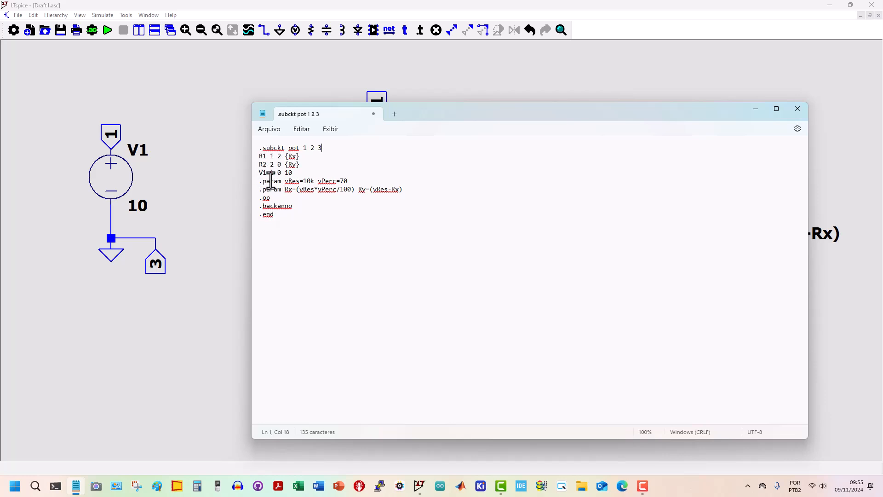
Change the netlist's closing .end line to ".ends pot" and remove the .op and .backanno lines
click(276, 216)
drag(293, 206, 258, 200)
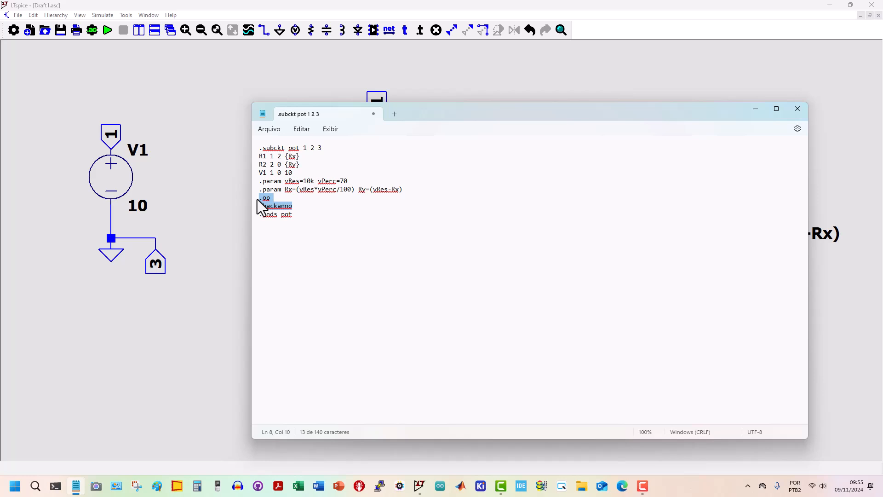
key(Delete)
key(BackSpace)
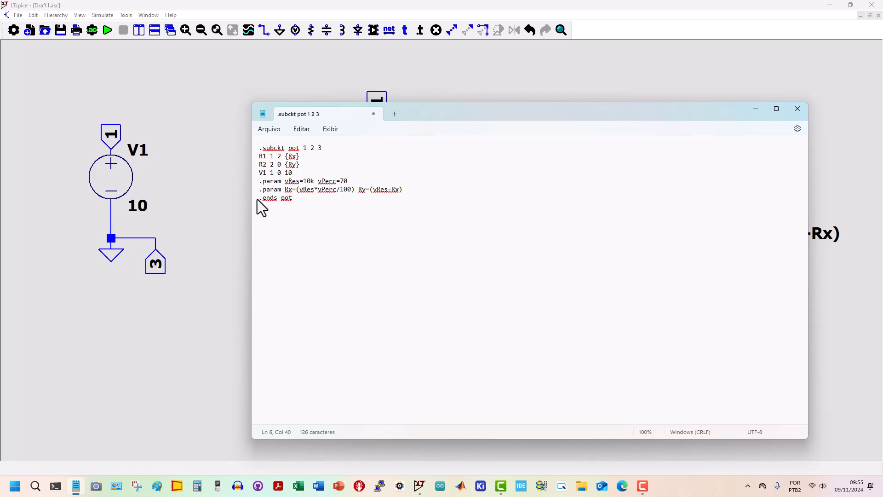
Delete the .param line defining vRes and vPerc and the V1 source line from the subcircuit text
key(shift+Home)
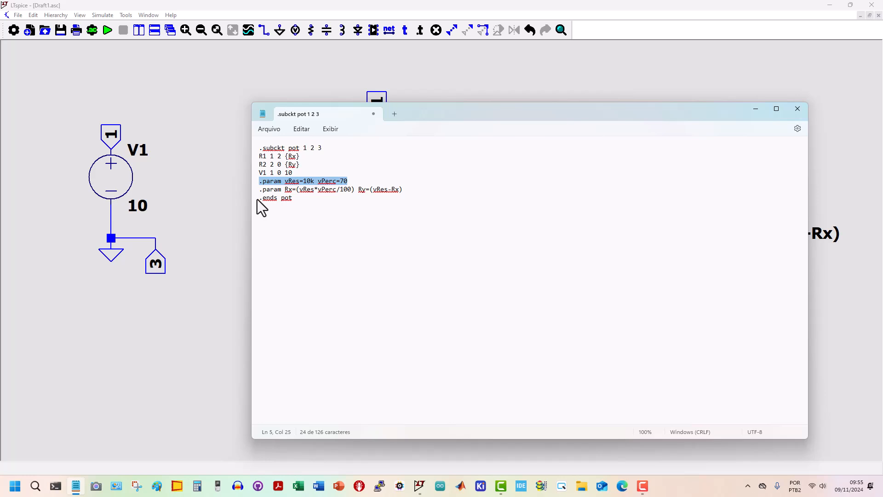
key(BackSpace)
key(BackSpace)
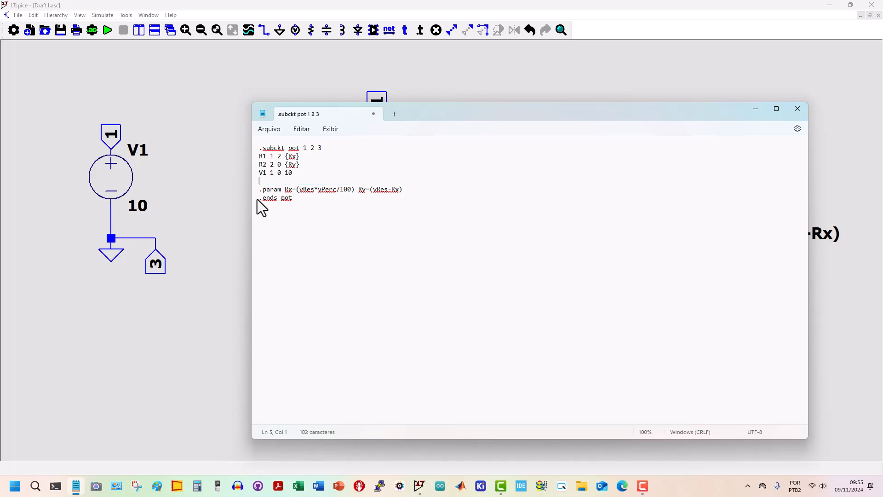
key(shift+Home)
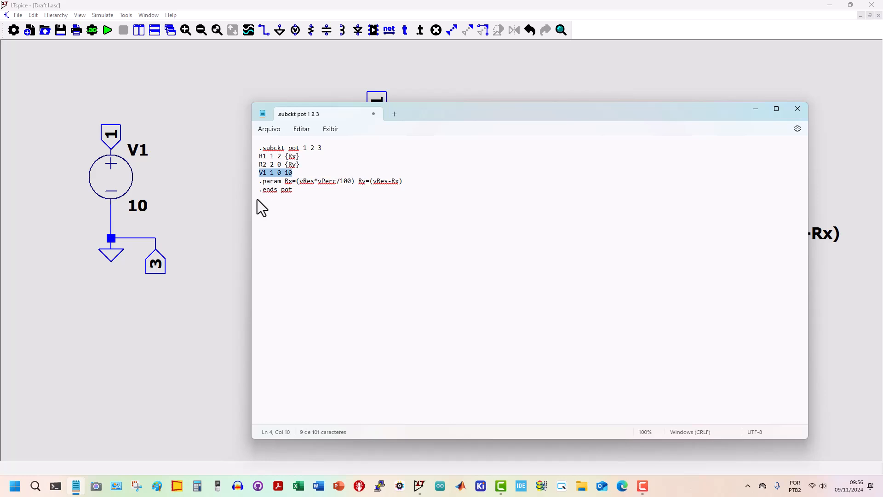
key(Delete)
key(Delete)
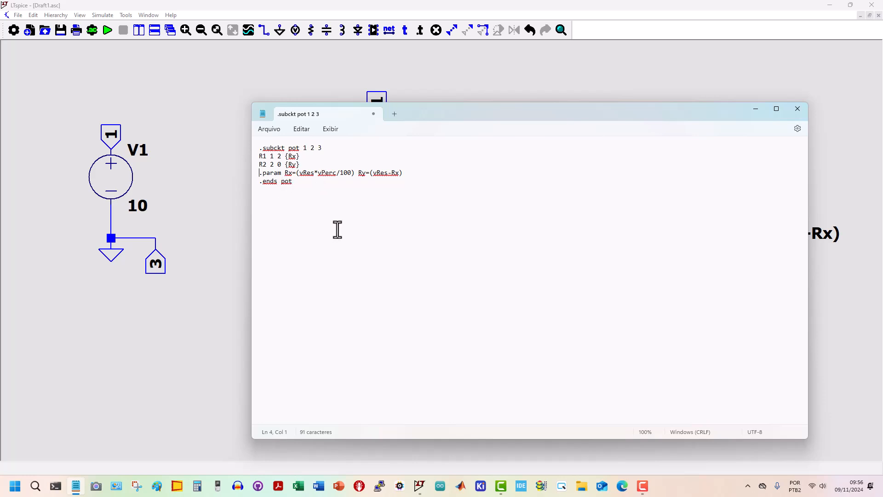
Start saving the document under a new name and browse from drive C: to Usuários\USER\AppData\Local\LTspice\lib\sub
click(276, 130)
click(282, 203)
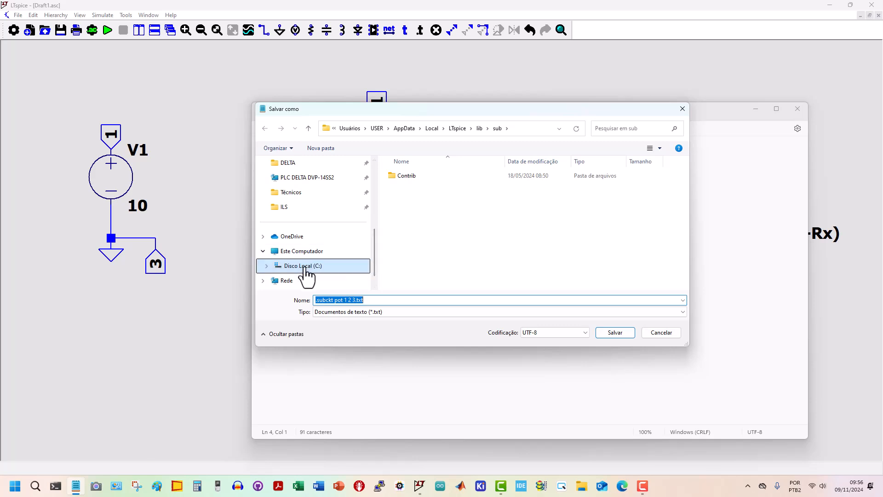
drag(374, 251, 389, 211)
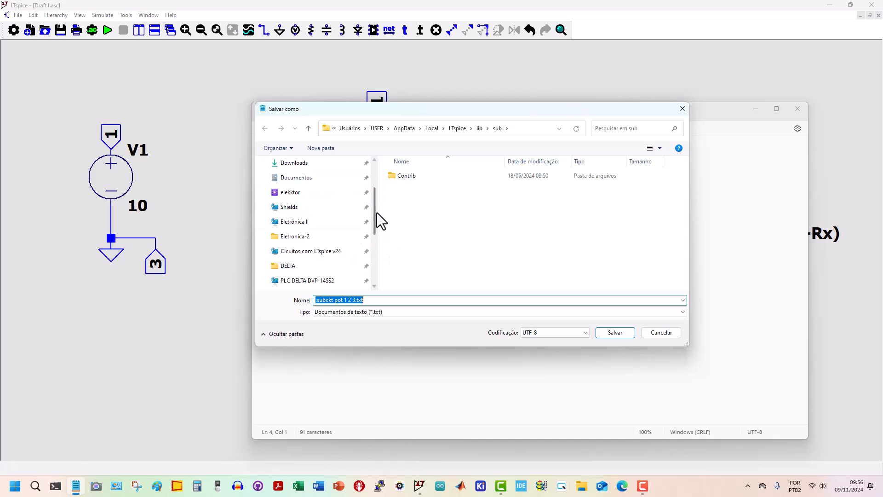
drag(374, 202, 371, 256)
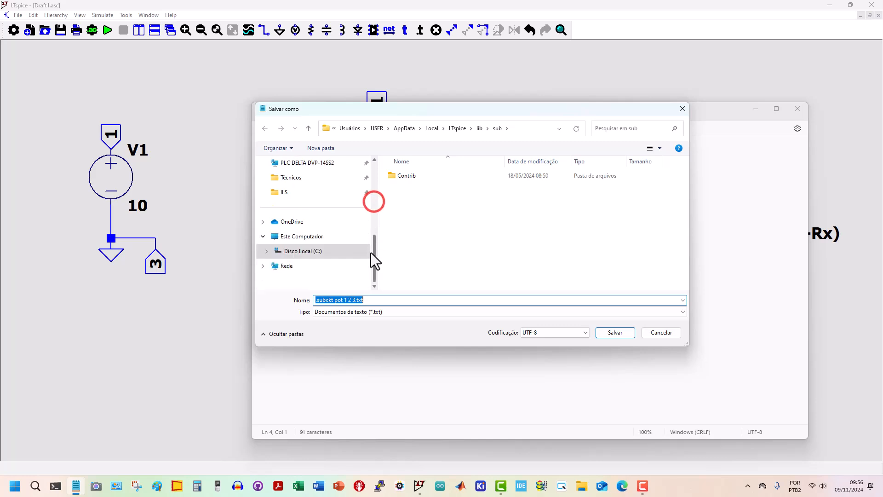
click(301, 252)
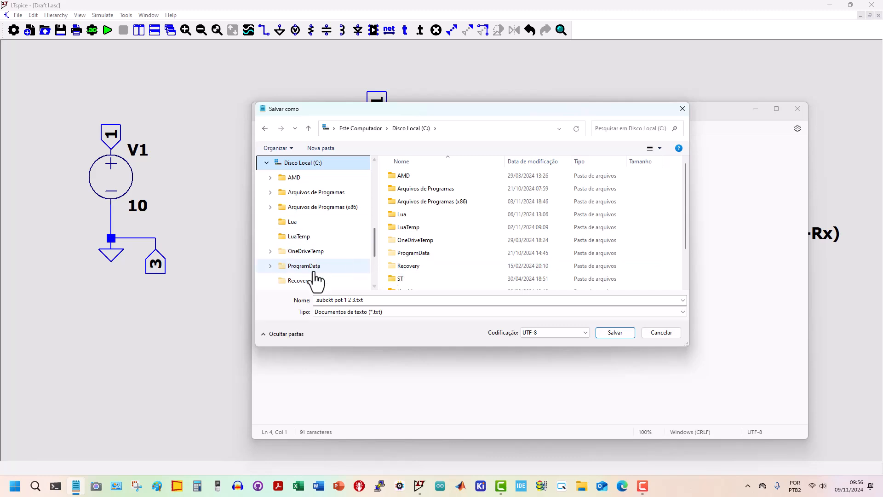
scroll(410, 260, down, 1)
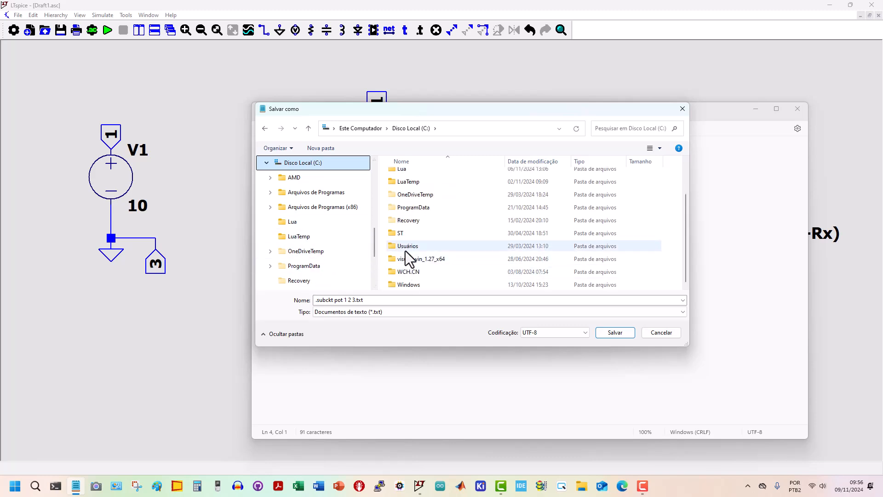
double_click(407, 248)
double_click(404, 203)
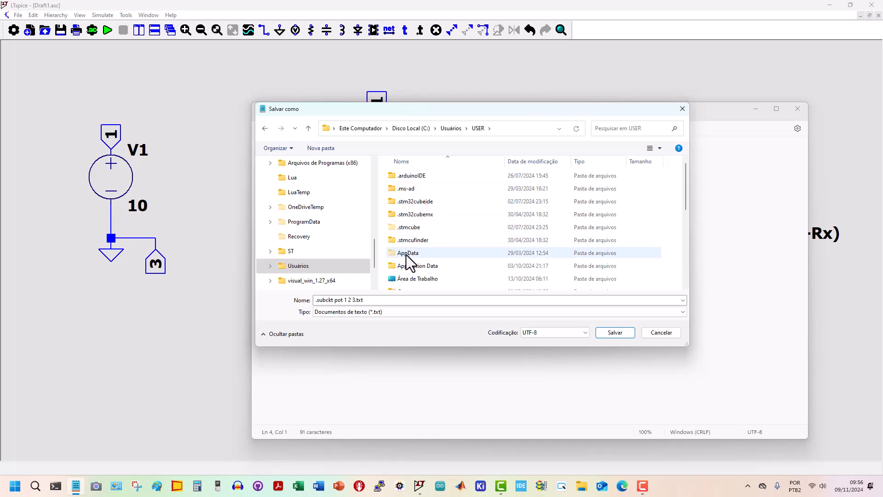
double_click(408, 253)
double_click(408, 176)
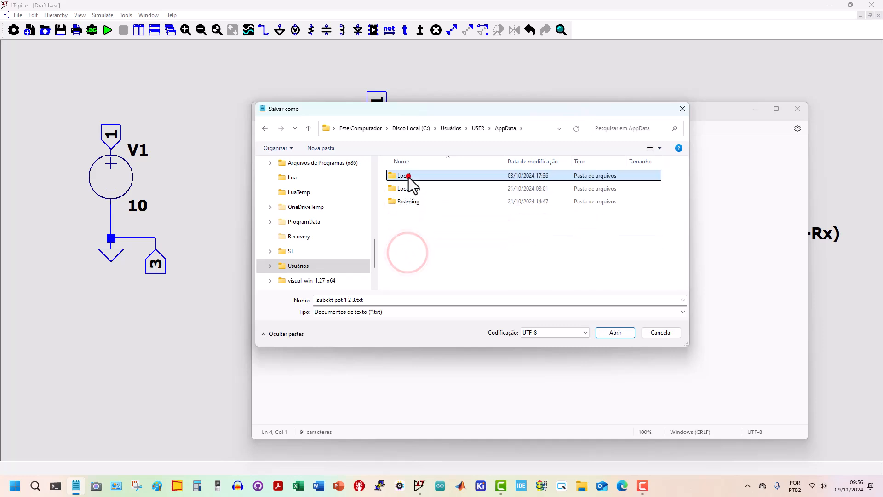
scroll(424, 249, down, 6)
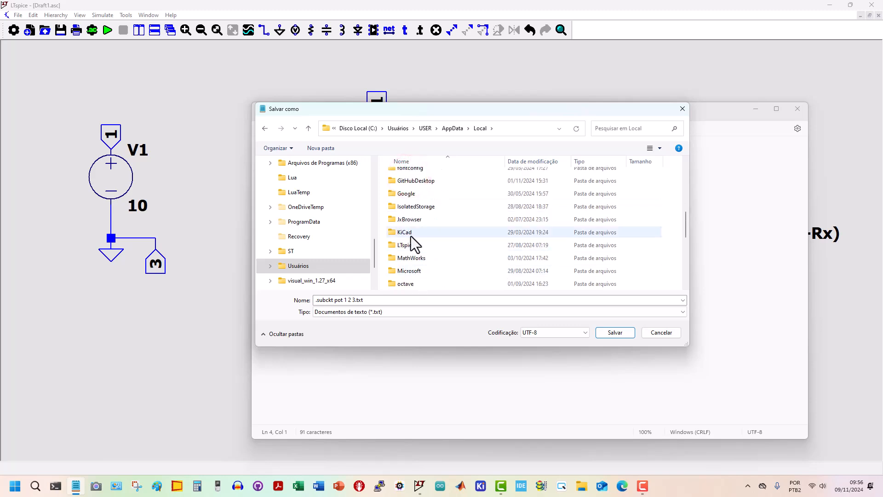
double_click(408, 246)
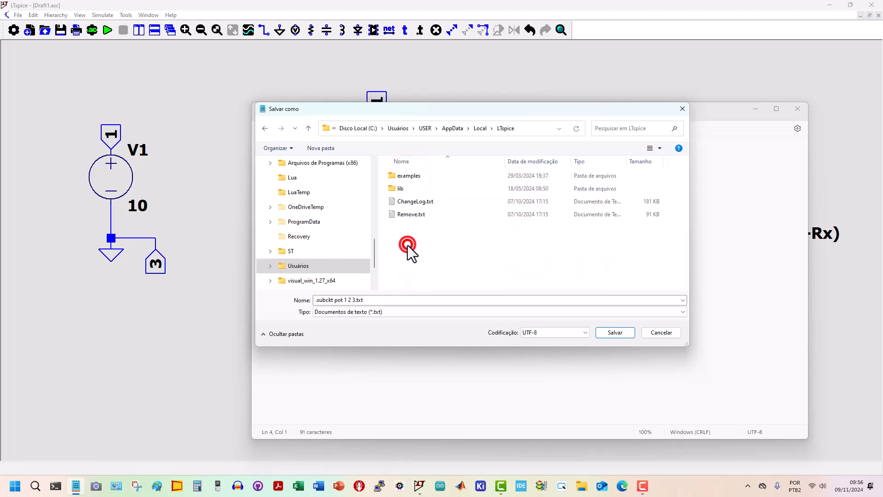
double_click(399, 188)
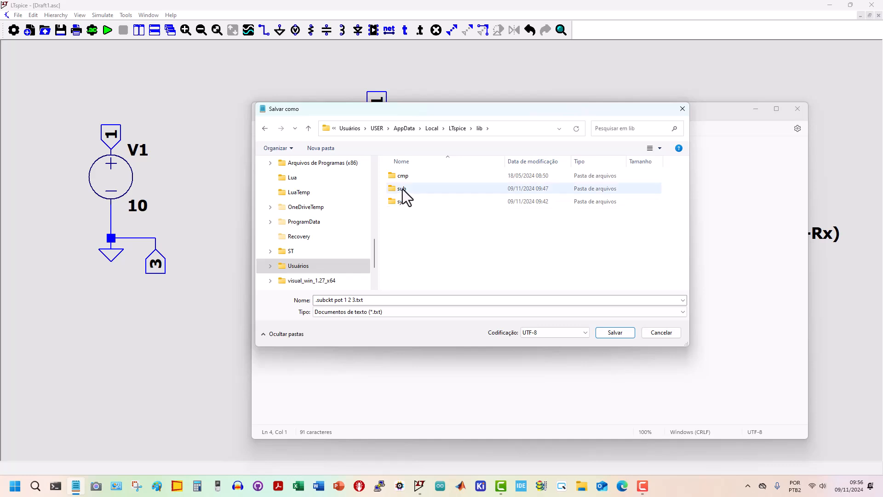
double_click(401, 189)
Save the netlist as pot.sub with the file type set to all files, replacing the existing file
click(393, 312)
click(371, 330)
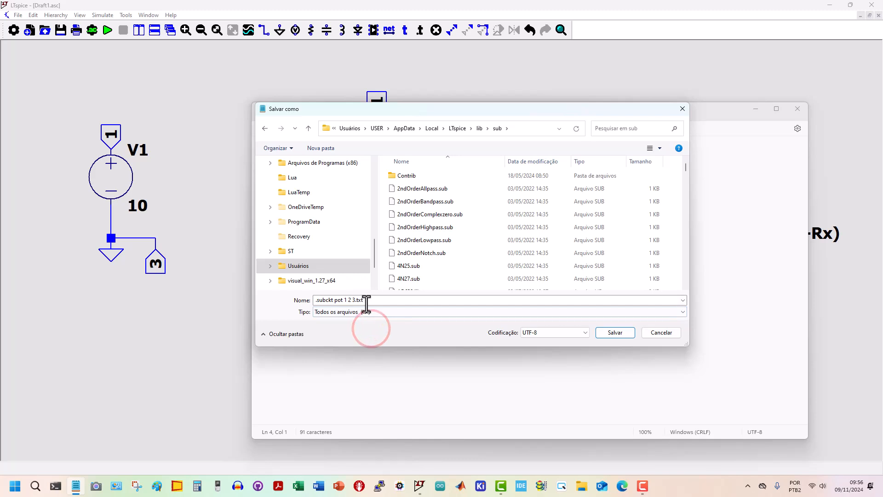
drag(370, 300, 318, 300)
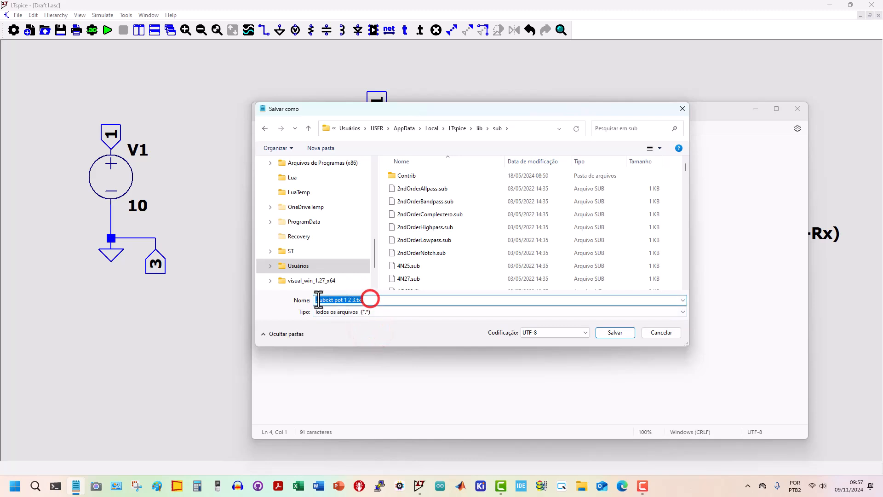
text(pot.sub)
click(357, 313)
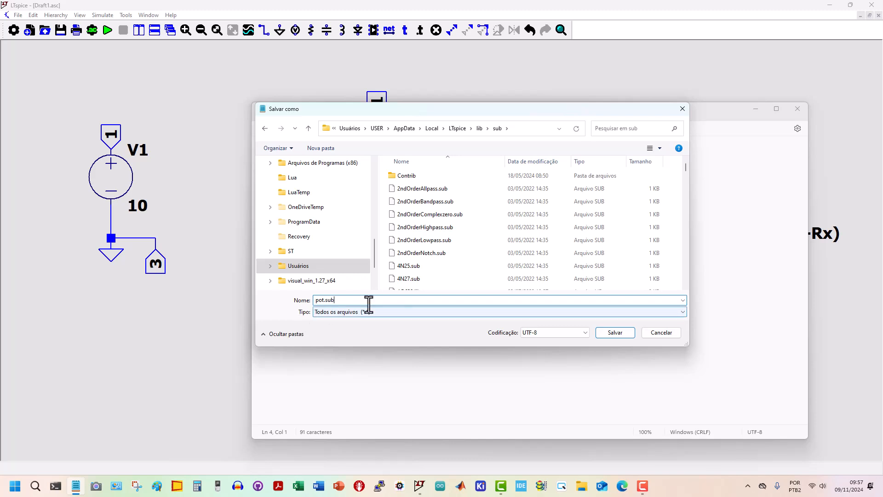
click(608, 333)
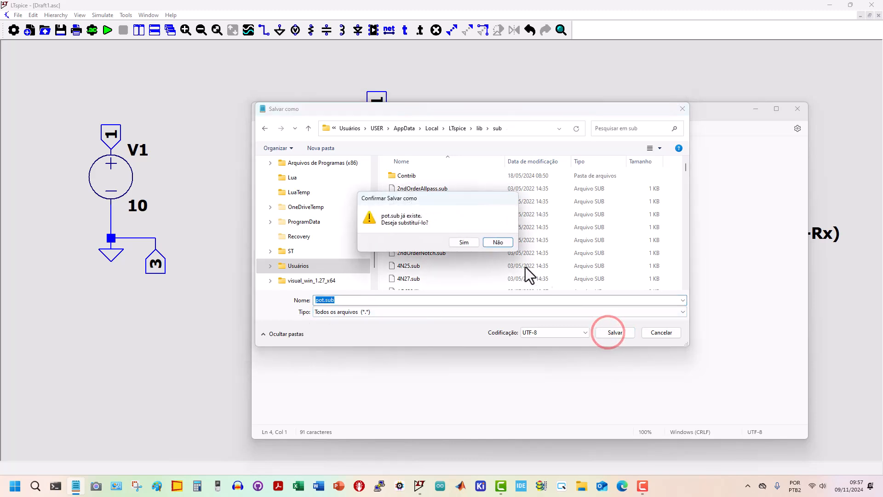
click(464, 243)
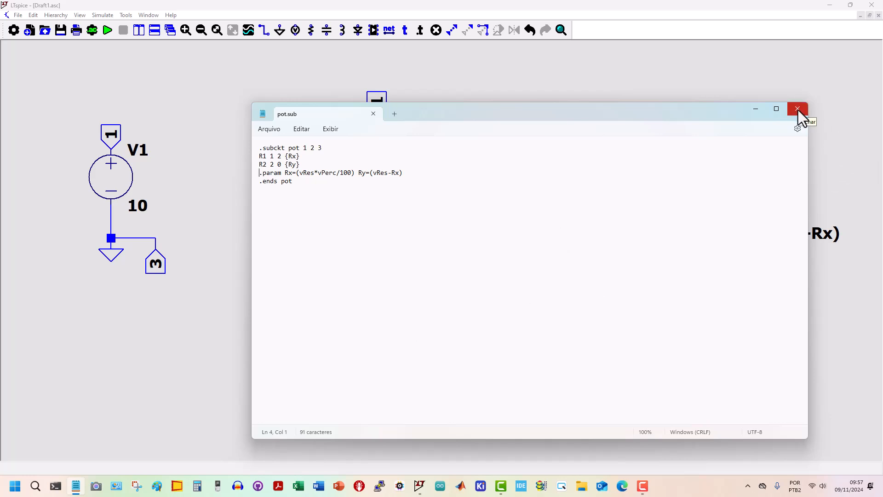
Close the pot.sub document in Notepad, and close the Draft1 schematic in LTspice without saving its changes
click(373, 114)
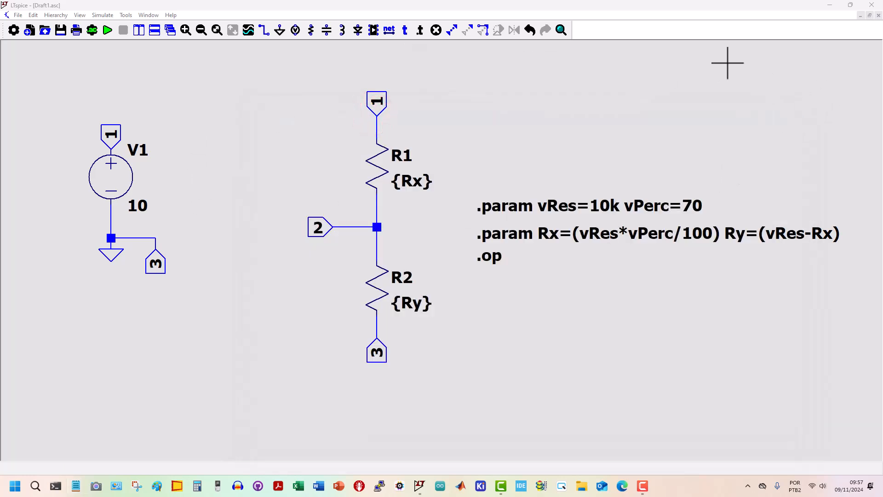
click(879, 16)
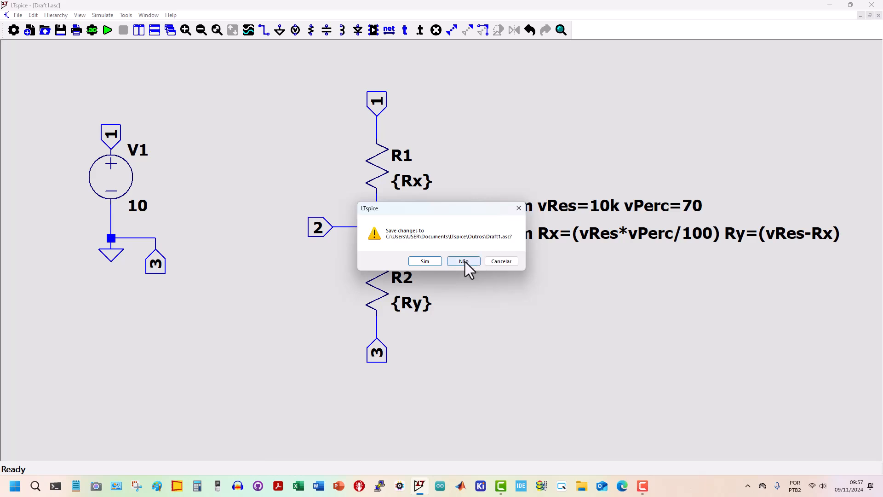
click(463, 261)
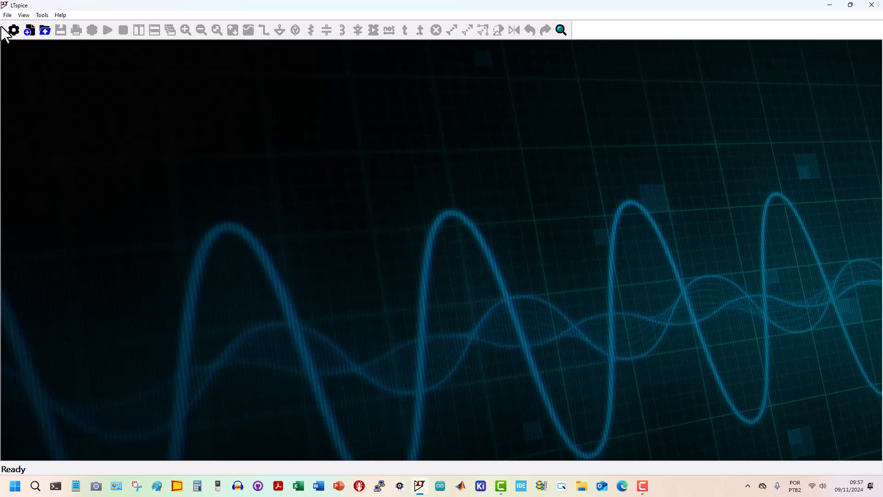
Start opening an existing file and browse from drive C: to Usuários\USER\AppData\Local\LTspice\lib\sub
click(7, 15)
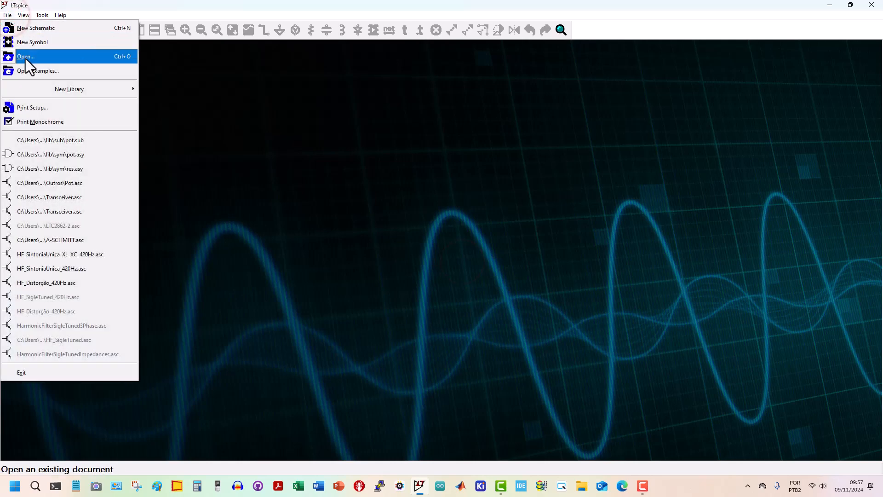
click(25, 59)
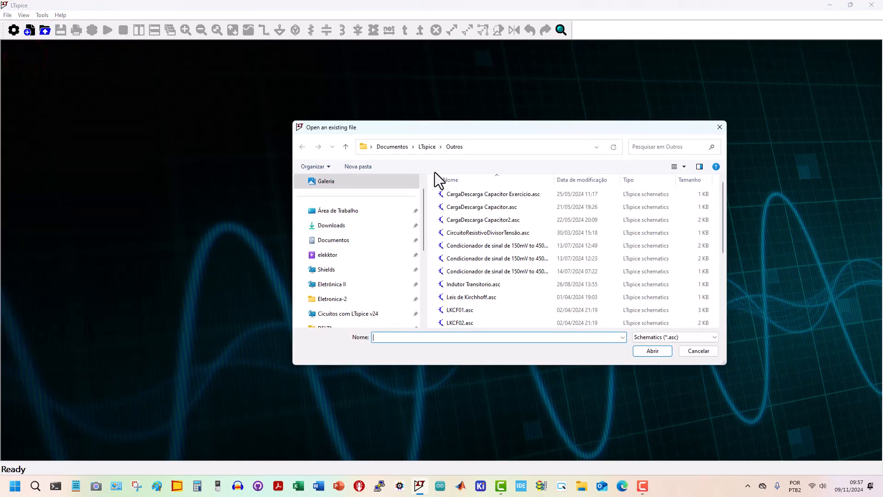
drag(425, 233, 416, 303)
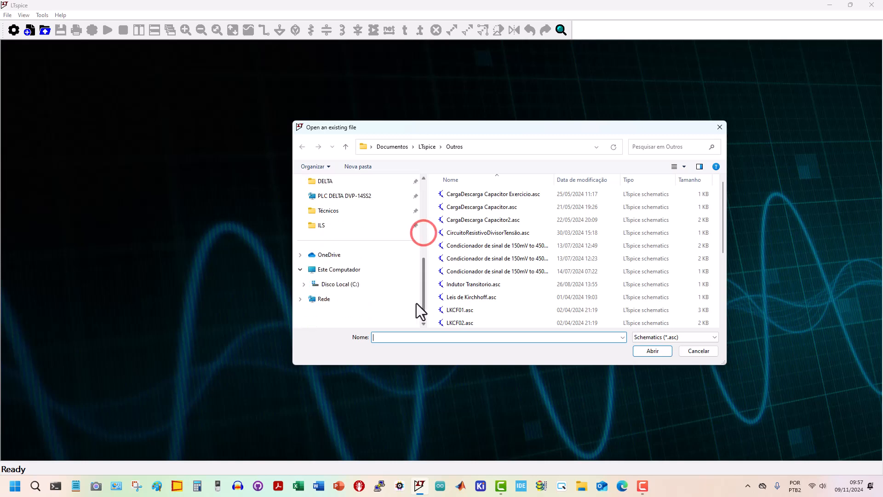
click(344, 284)
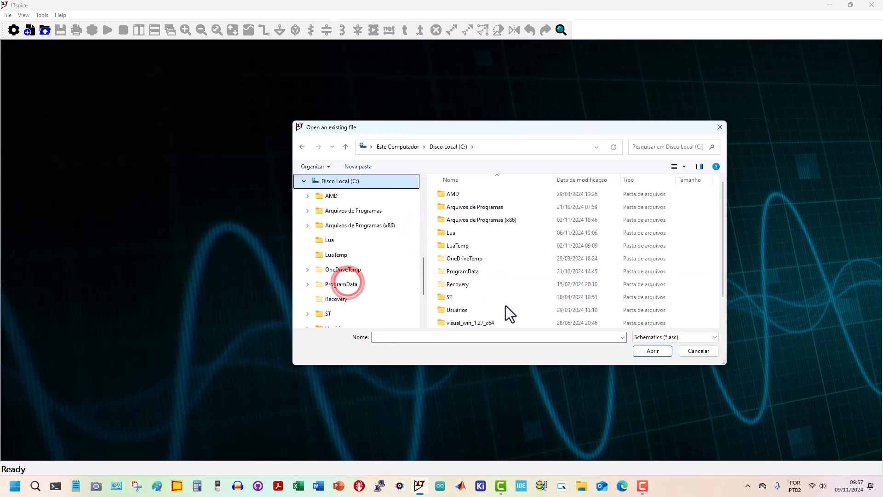
double_click(462, 311)
click(451, 220)
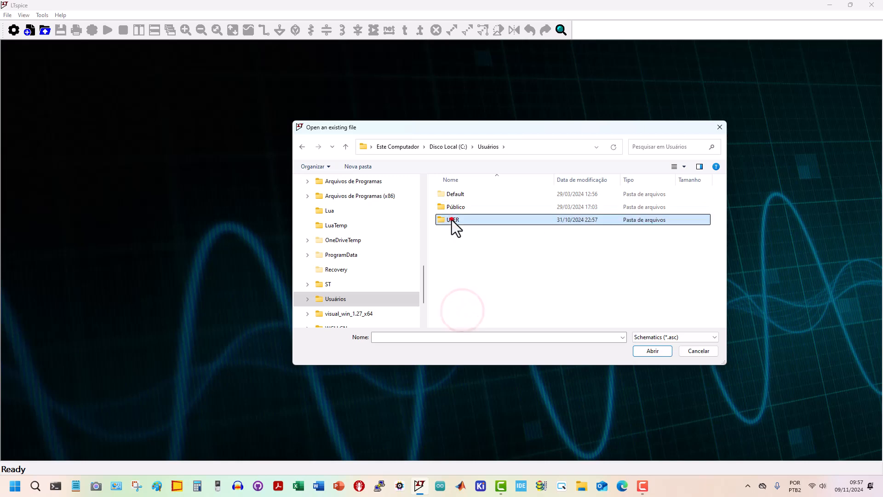
double_click(451, 219)
click(456, 271)
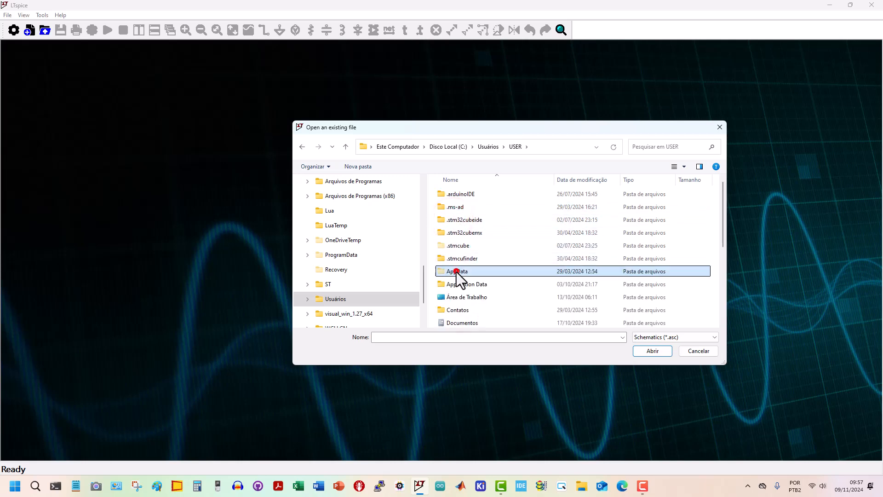
double_click(457, 272)
double_click(457, 194)
scroll(468, 286, down, 6)
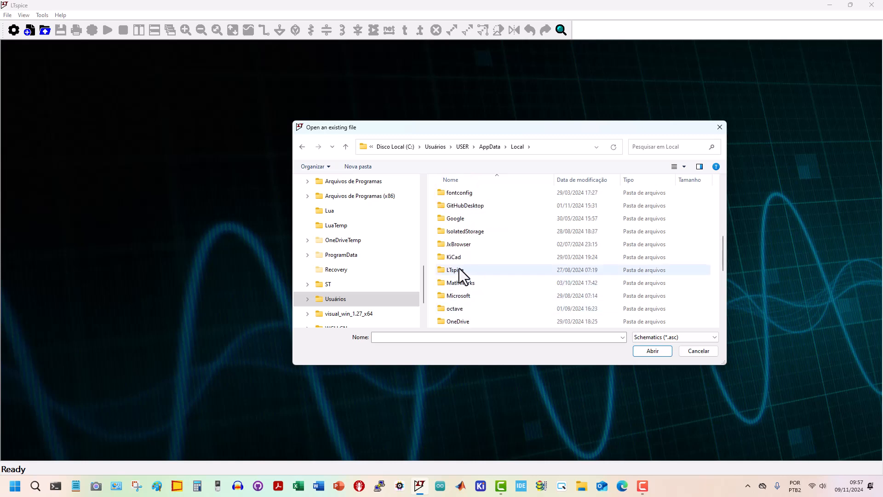
double_click(455, 269)
click(449, 208)
double_click(449, 209)
double_click(450, 207)
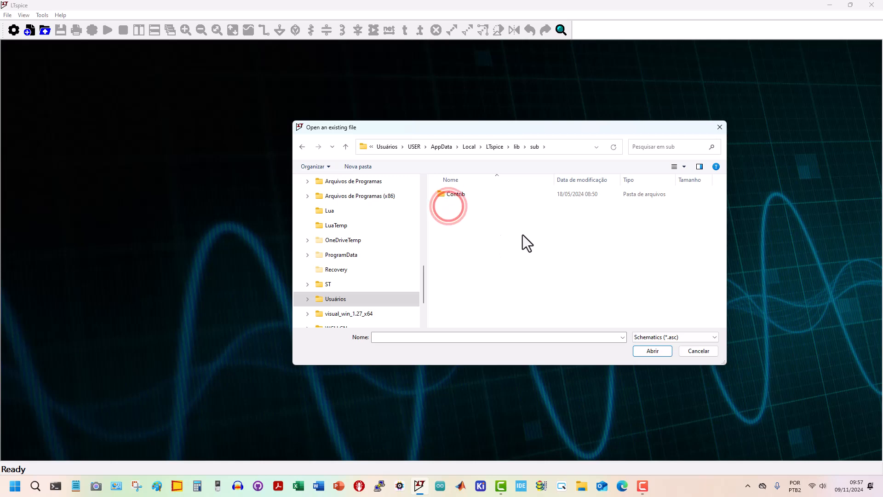
List all file types in the sub folder and open pot.sub
click(645, 339)
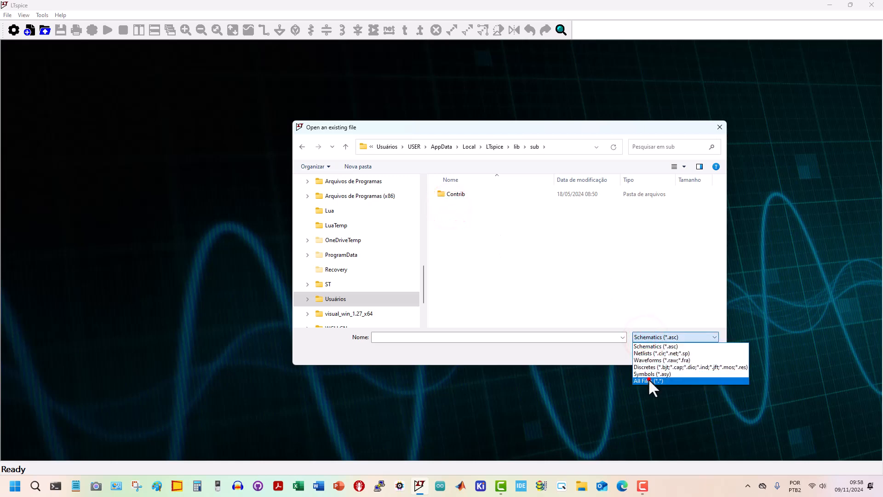
click(648, 381)
click(466, 283)
key(p)
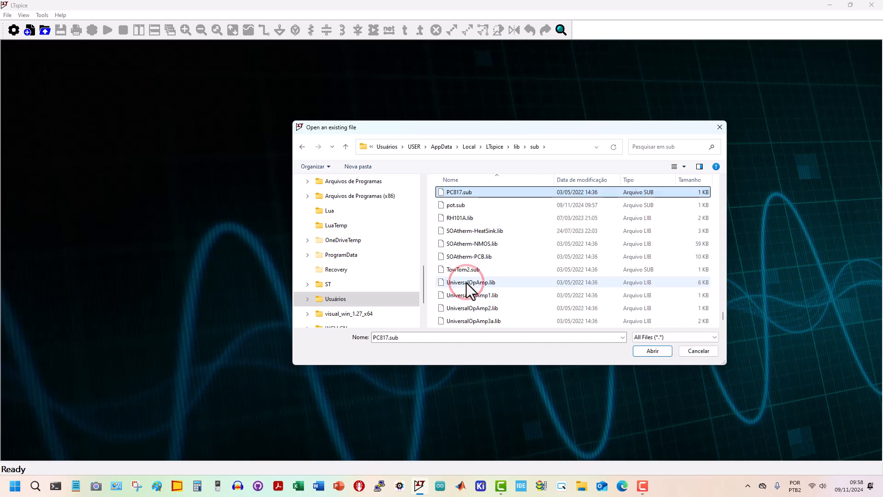
double_click(456, 206)
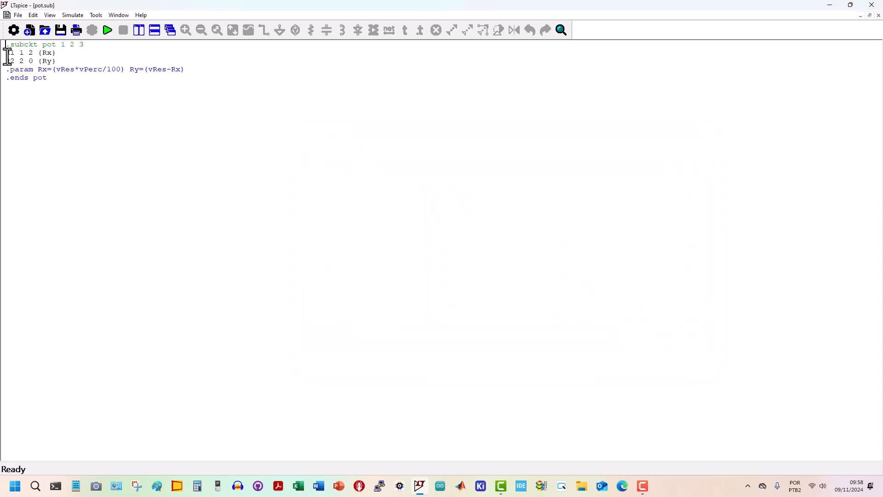